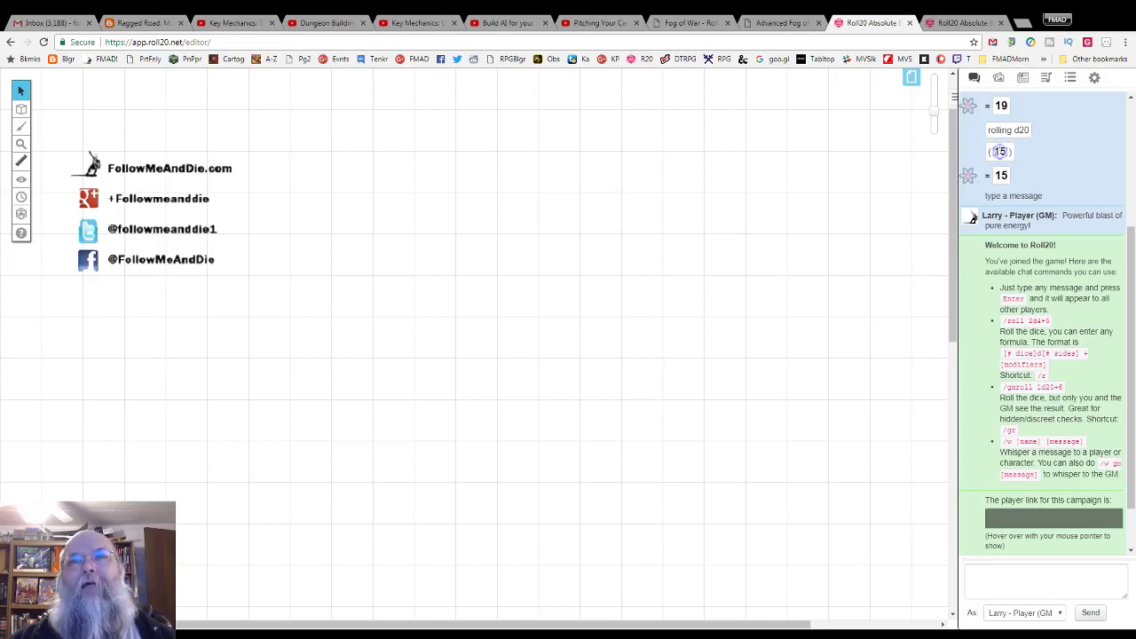
# Activate the GM's fog of war tool and compare the GM toolbar with the tools available in the player's game view.
pyautogui.click(21, 179)
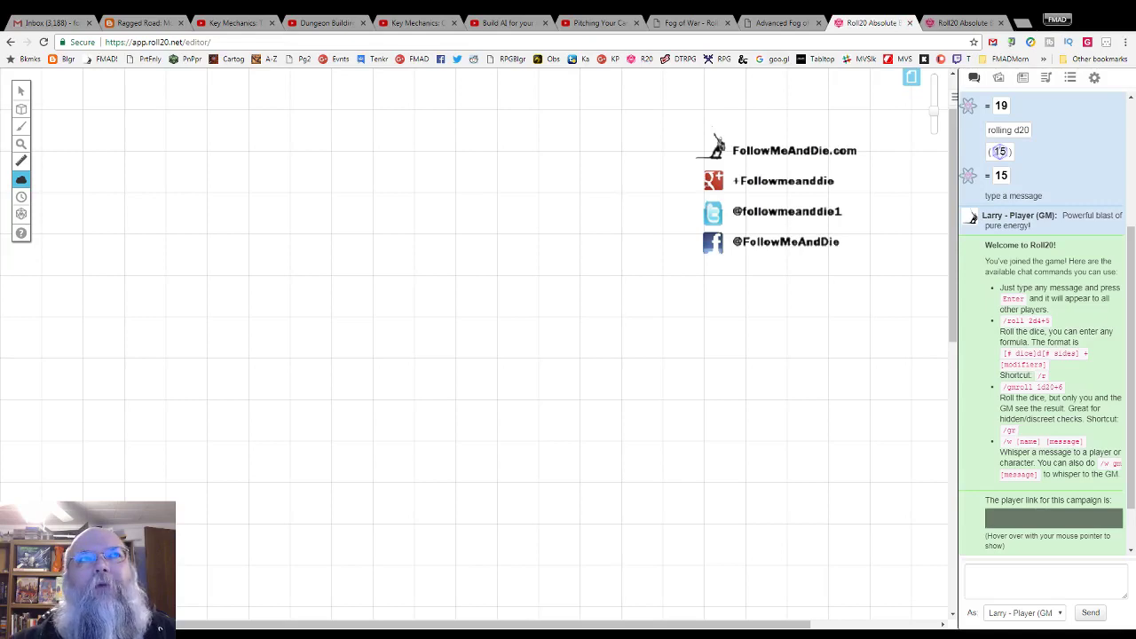
pyautogui.moveTo(22, 232)
pyautogui.moveTo(21, 179)
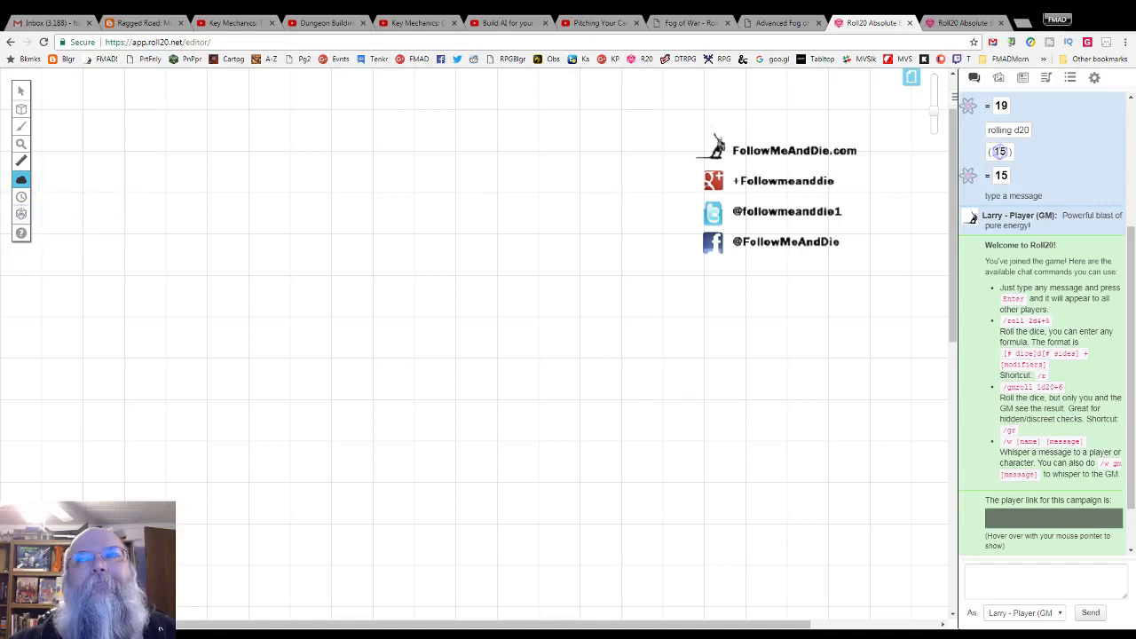
pyautogui.click(962, 23)
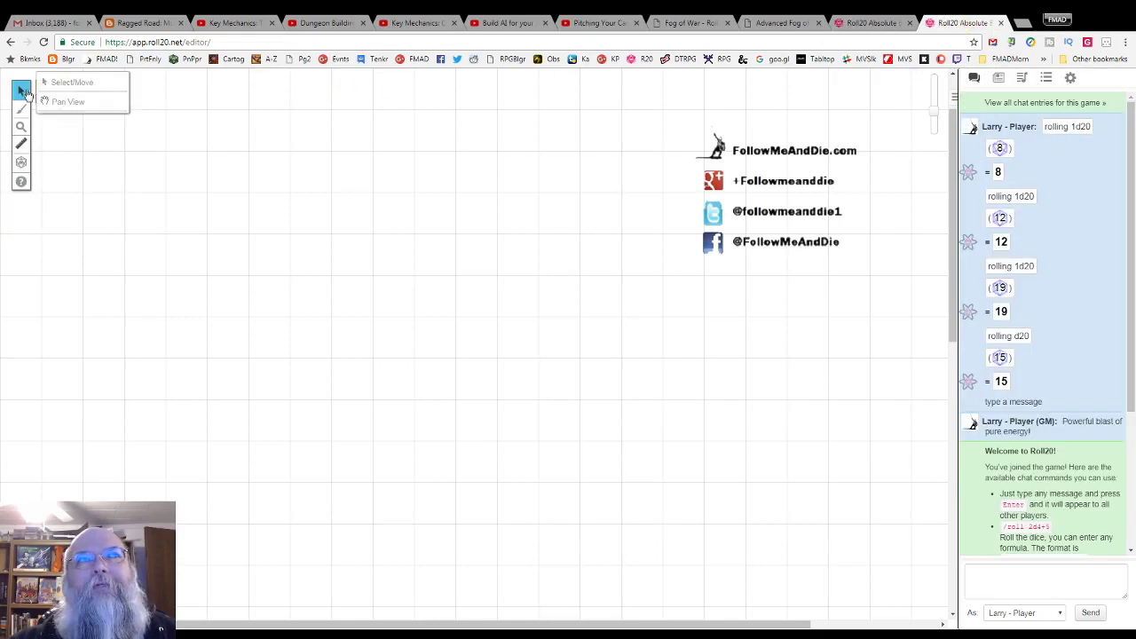
pyautogui.moveTo(22, 92)
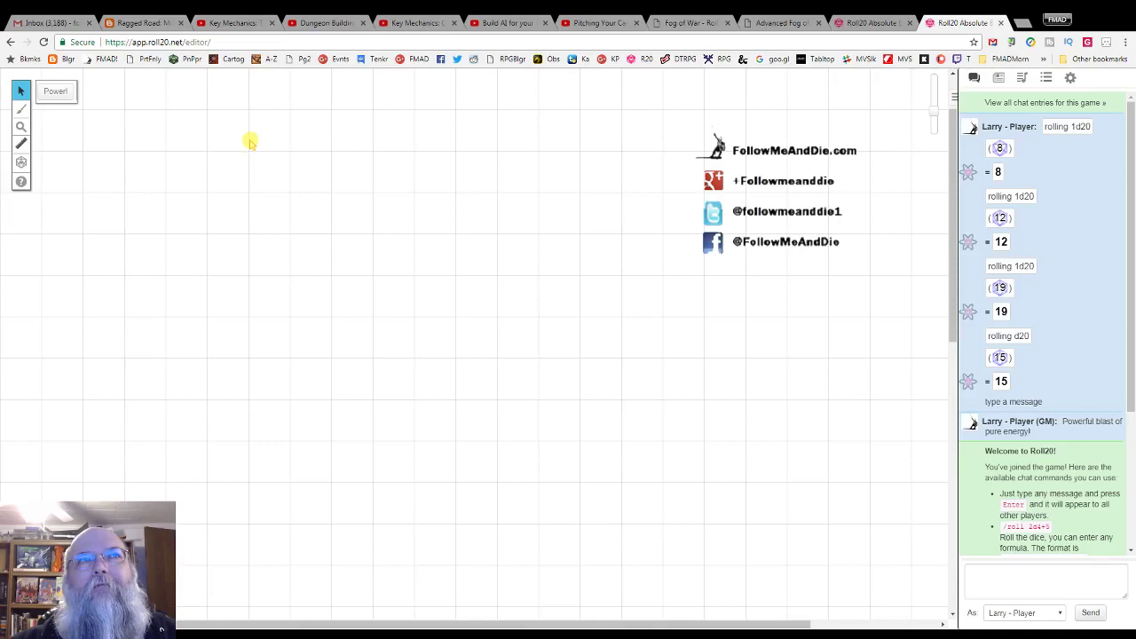
pyautogui.click(874, 24)
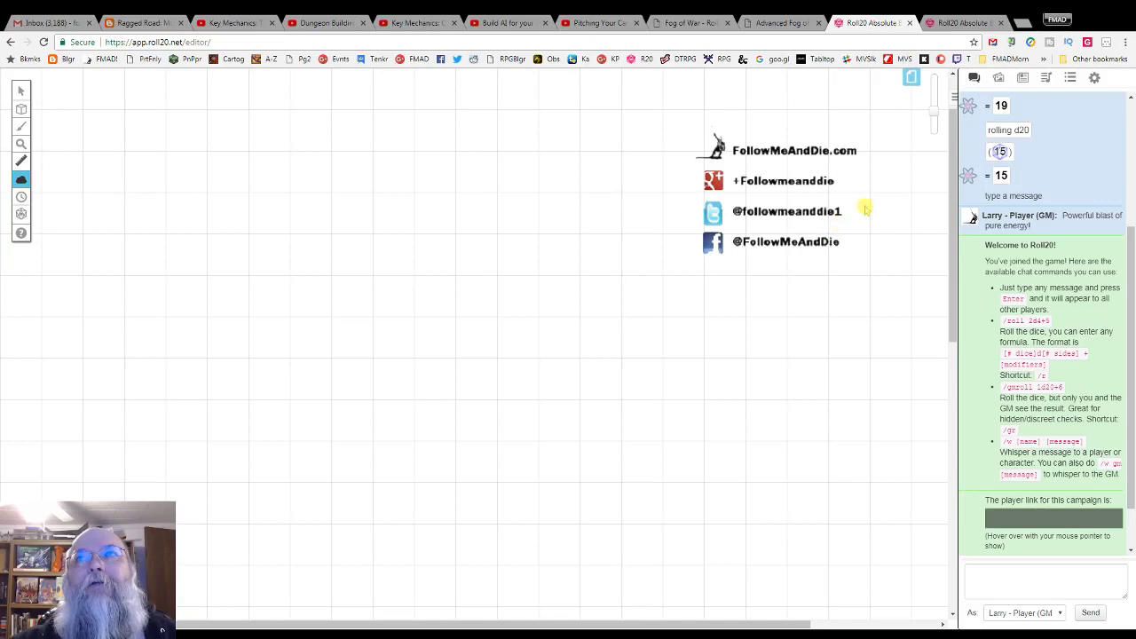
# Enable Fog of War in the page settings of Untitled2222 and check the page in the player's view.
pyautogui.click(911, 78)
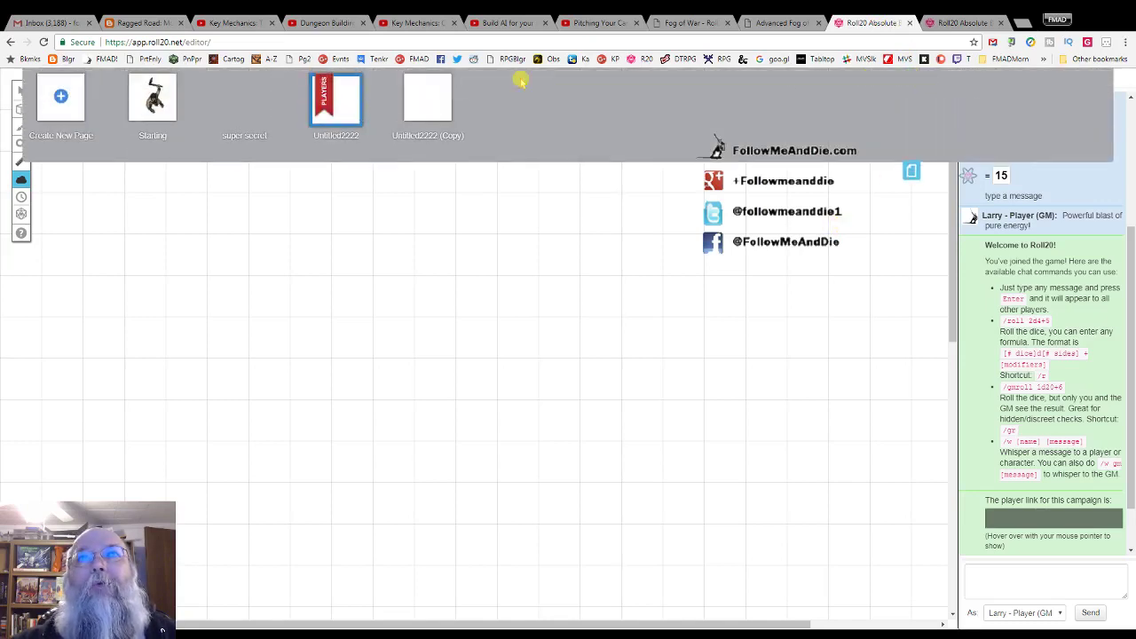
pyautogui.click(300, 85)
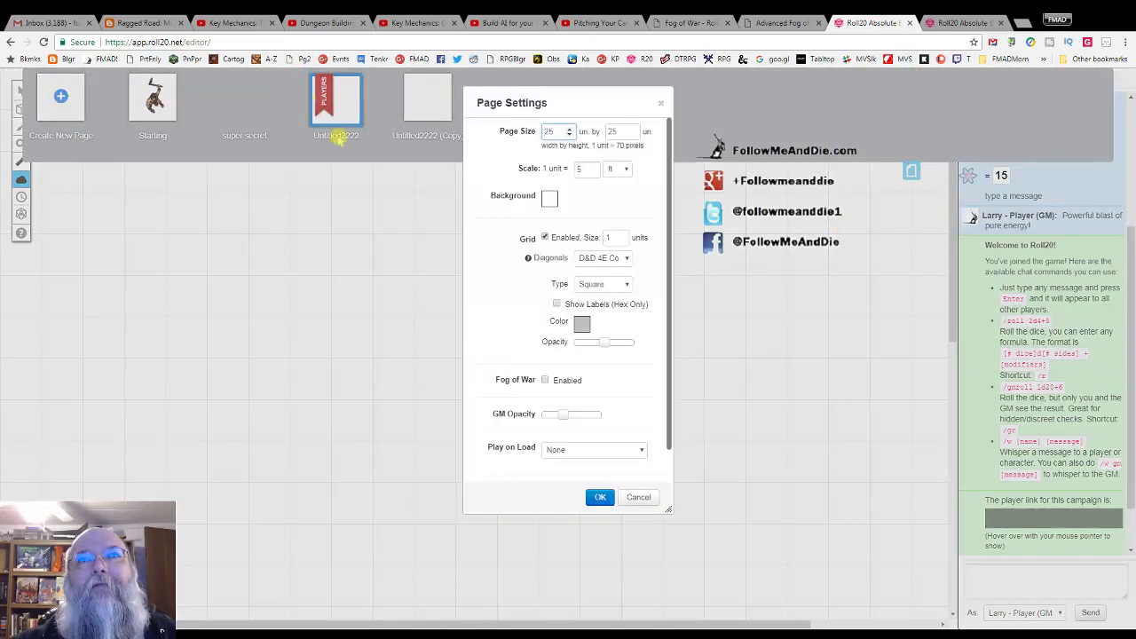
pyautogui.click(546, 381)
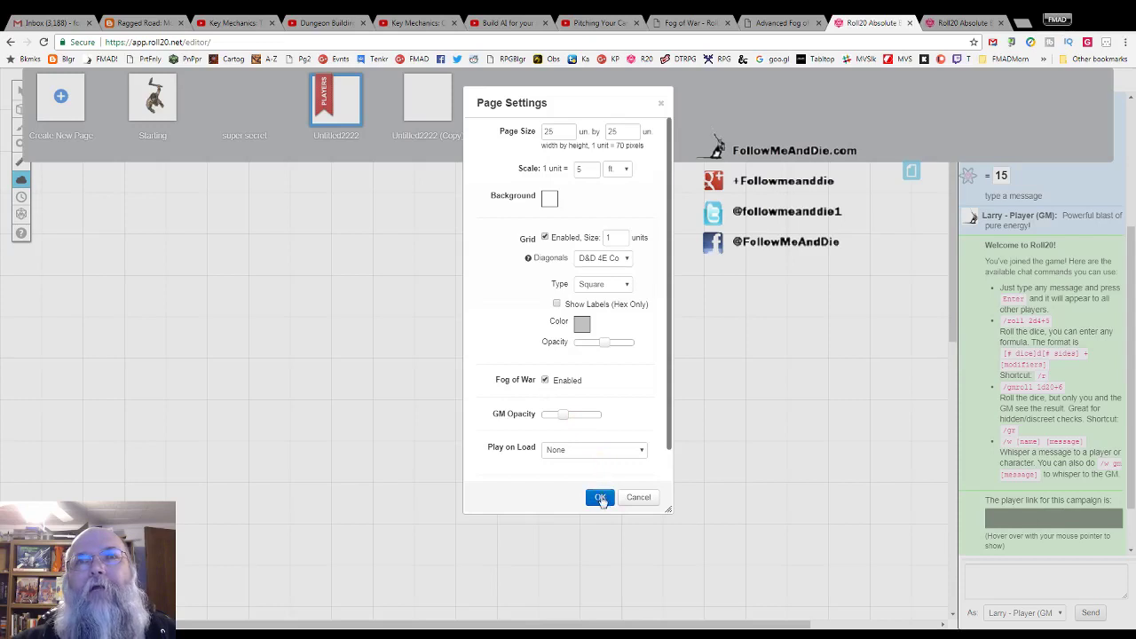
pyautogui.click(600, 497)
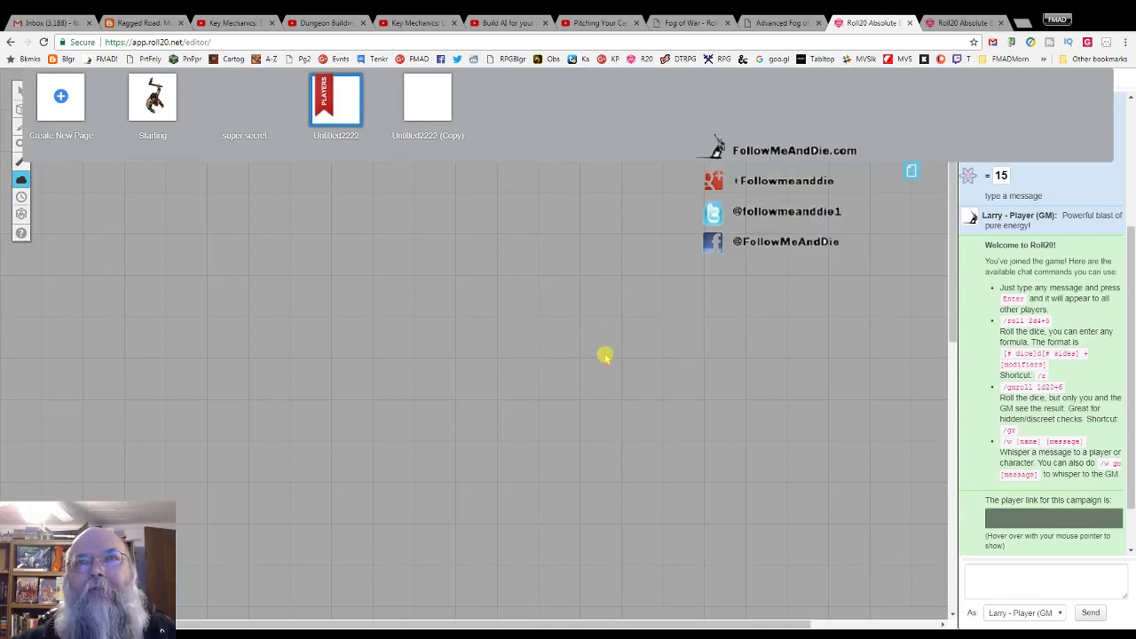
pyautogui.click(947, 25)
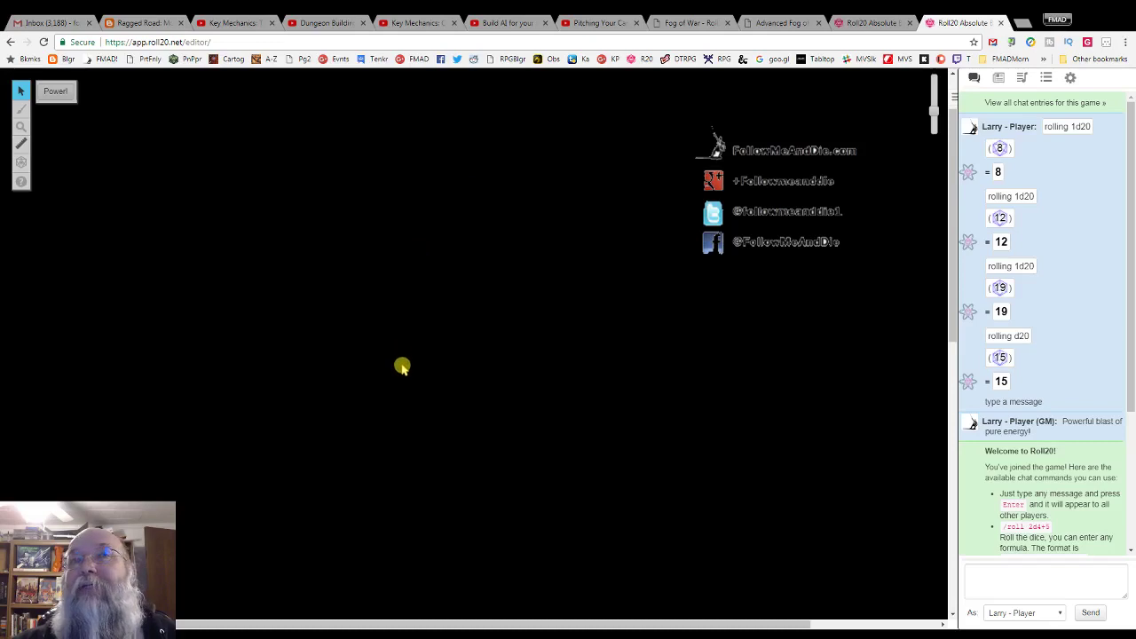
pyautogui.click(854, 24)
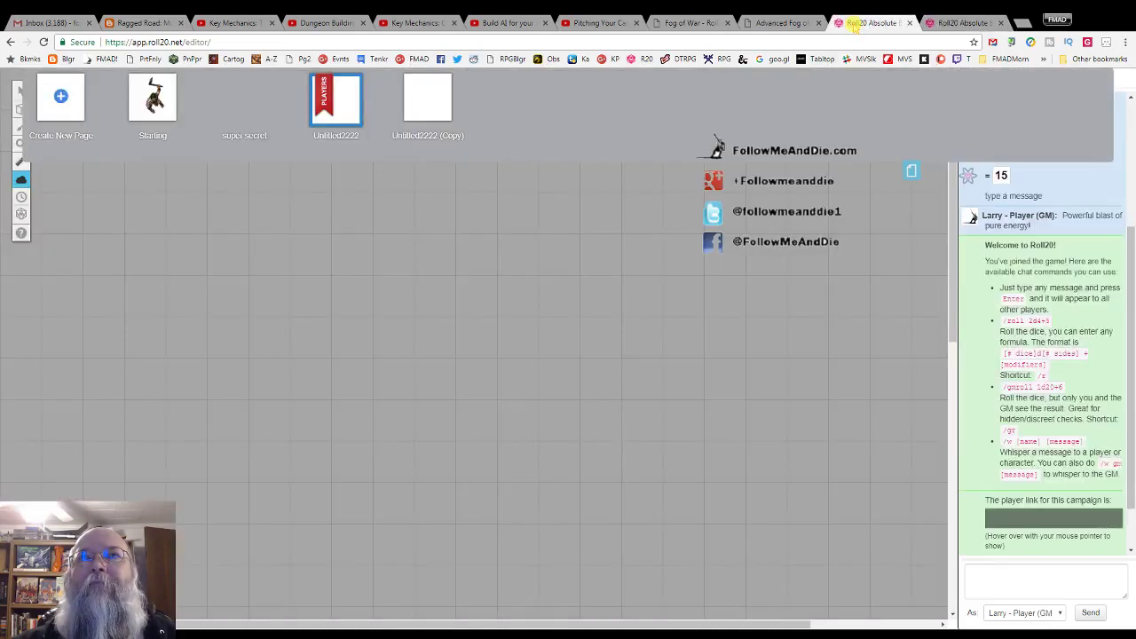
pyautogui.click(912, 170)
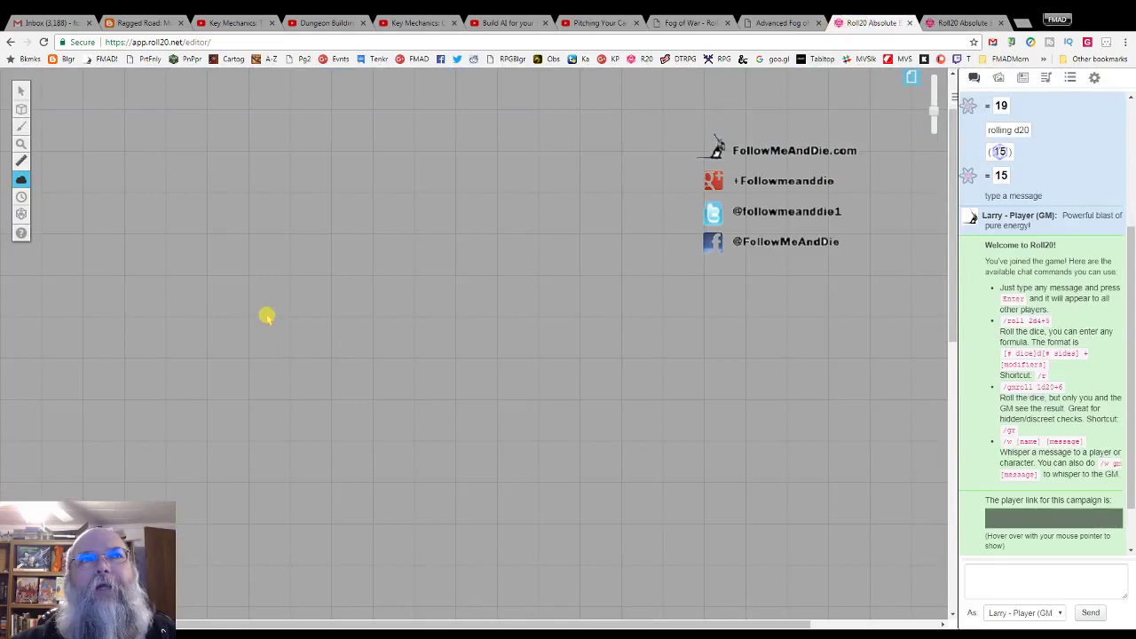
# Reveal a rectangular area about 5.5 by 2.5 grid squares in the fog and check it in the player's view.
pyautogui.moveTo(26, 189)
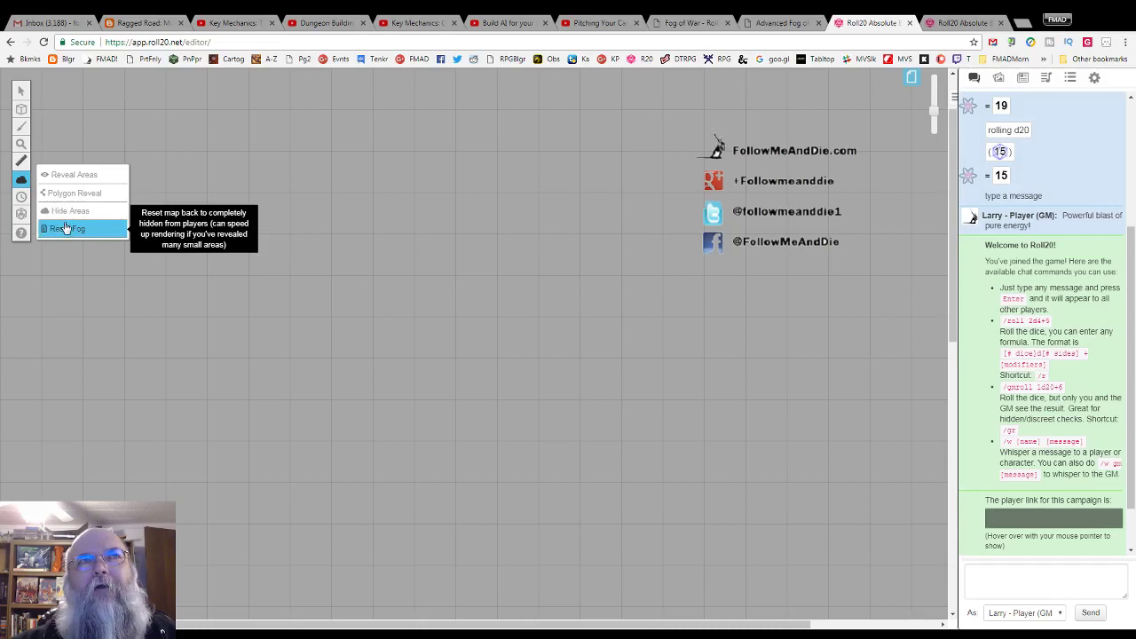
pyautogui.click(73, 180)
pyautogui.moveTo(250, 194); pyautogui.dragTo(475, 304)
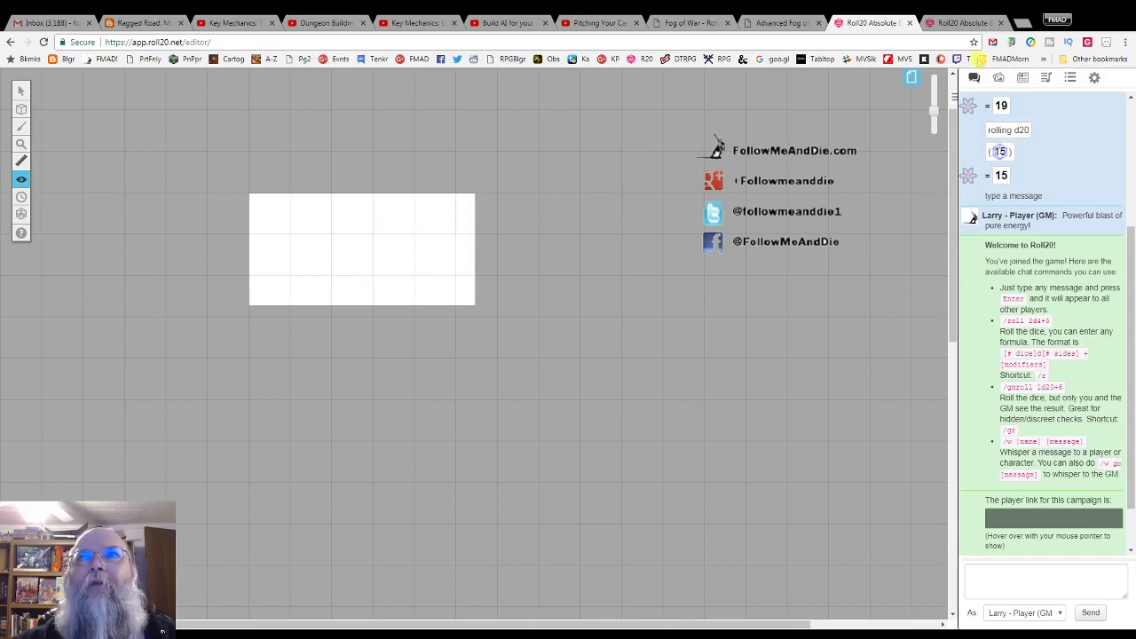
pyautogui.click(952, 26)
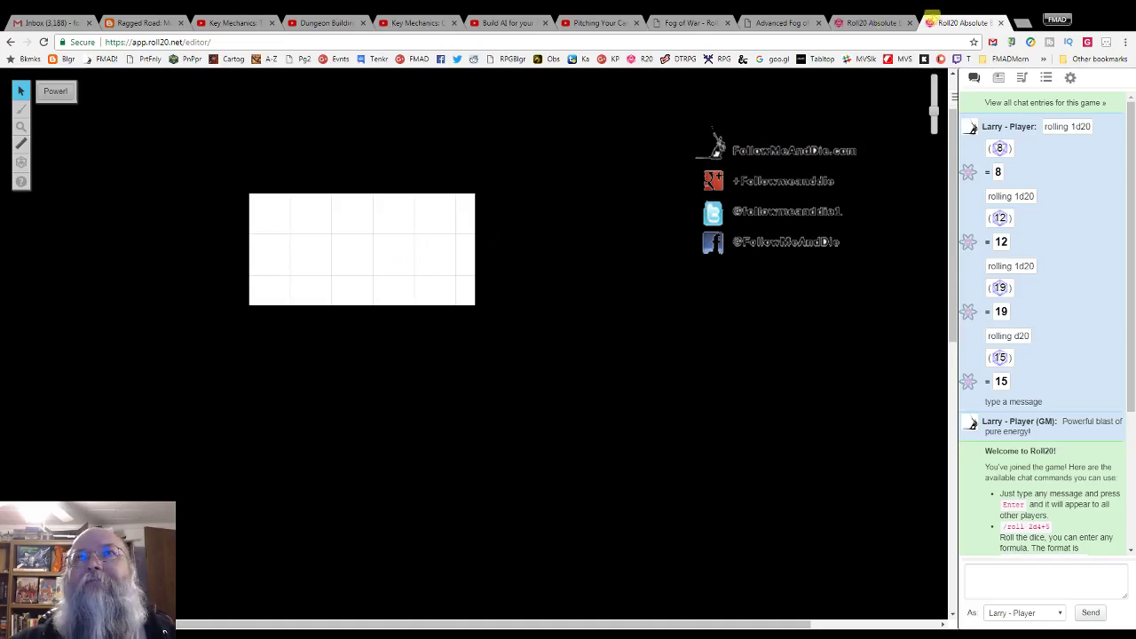
pyautogui.click(876, 19)
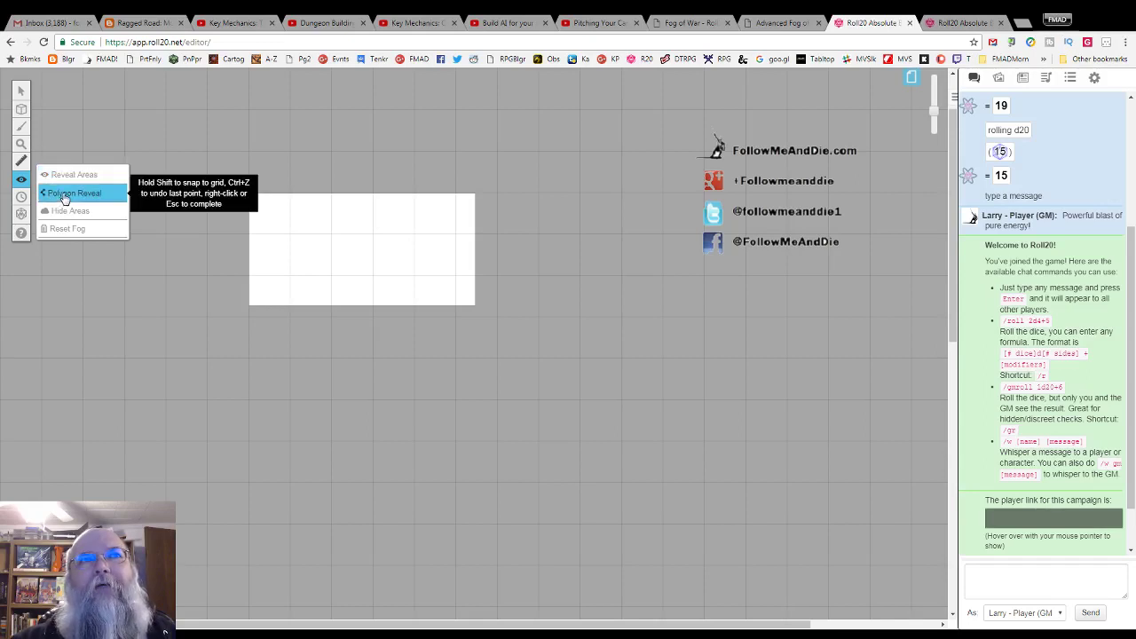
# Reveal an irregular seven-cornered polygon between the revealed rectangle and the social media logos, and check it in the player's view.
pyautogui.click(62, 195)
pyautogui.click(609, 214)
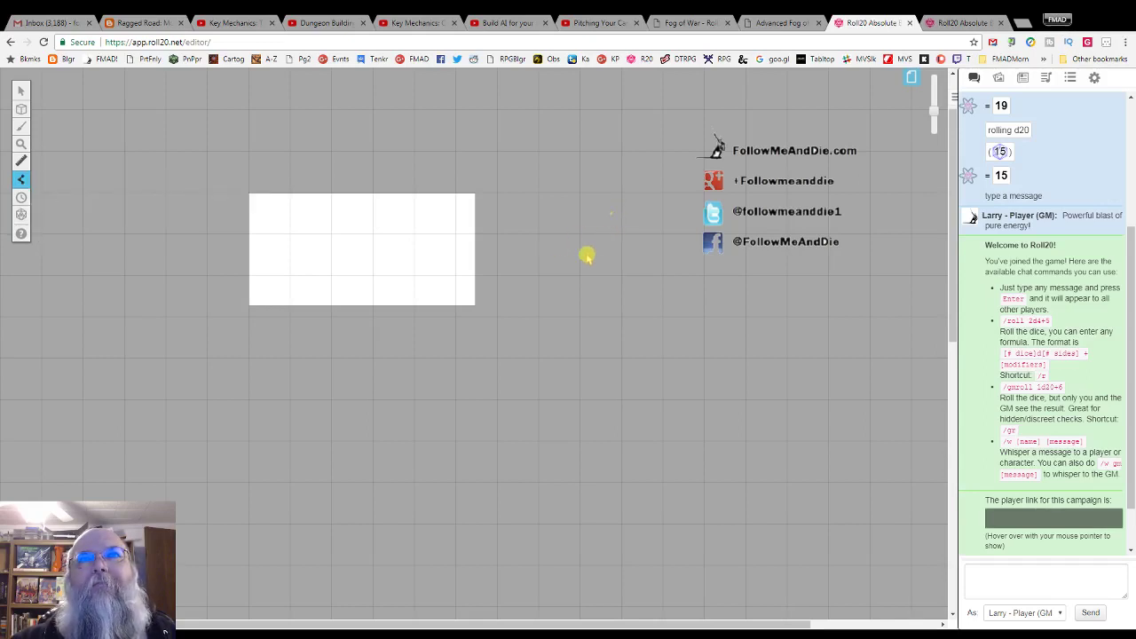
pyautogui.click(579, 263)
pyautogui.click(623, 294)
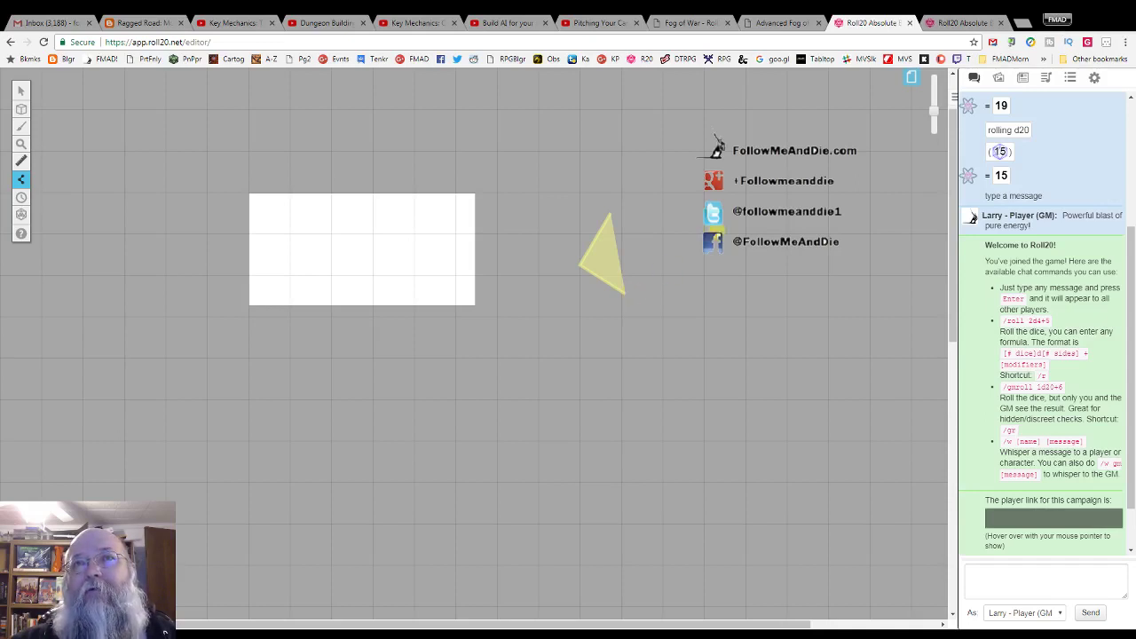
pyautogui.click(715, 229)
pyautogui.click(679, 161)
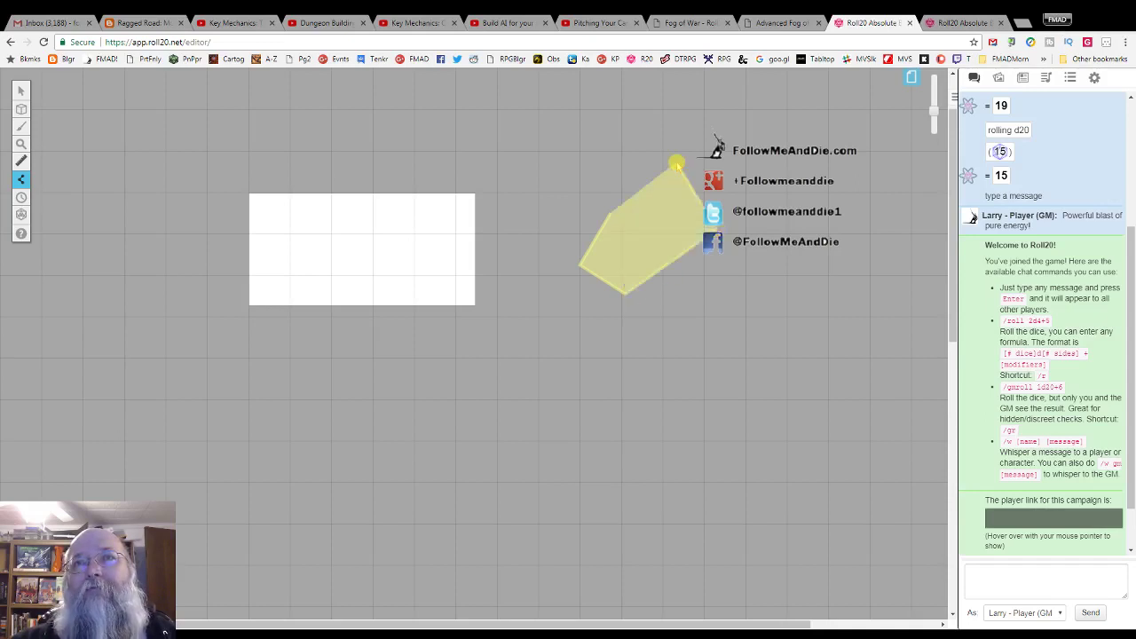
pyautogui.click(620, 160)
pyautogui.click(593, 172)
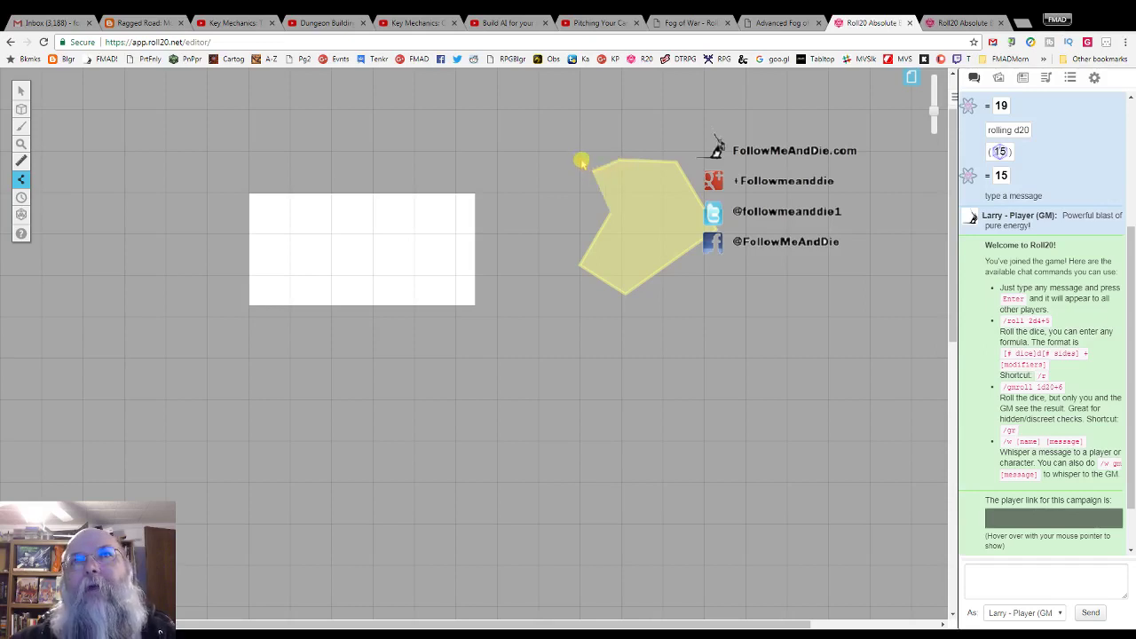
pyautogui.click(579, 162)
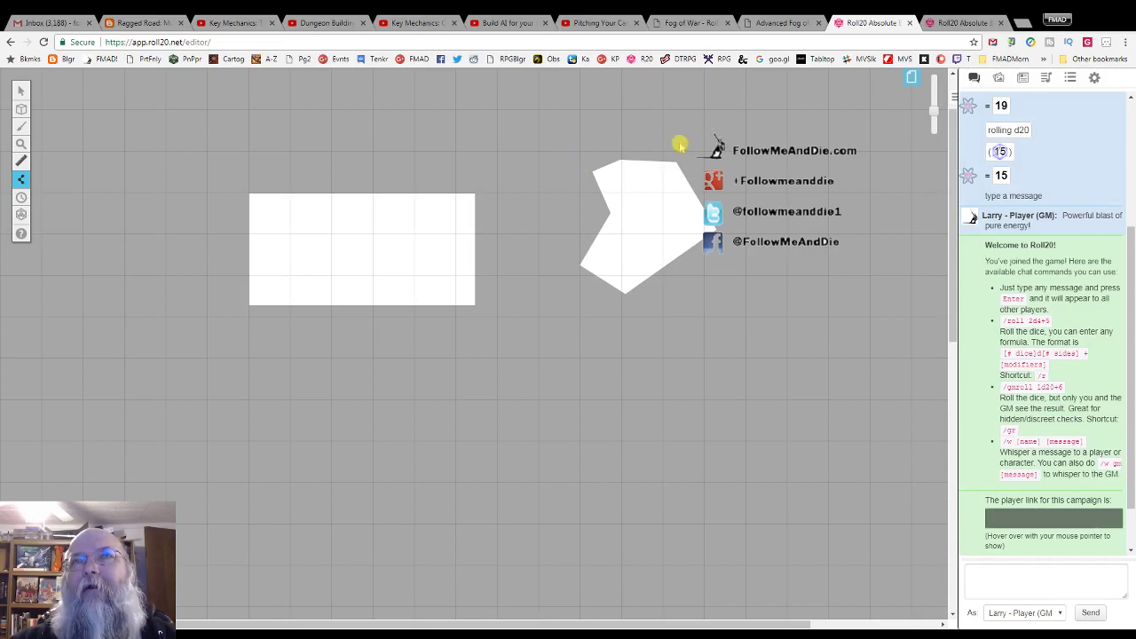
pyautogui.click(954, 23)
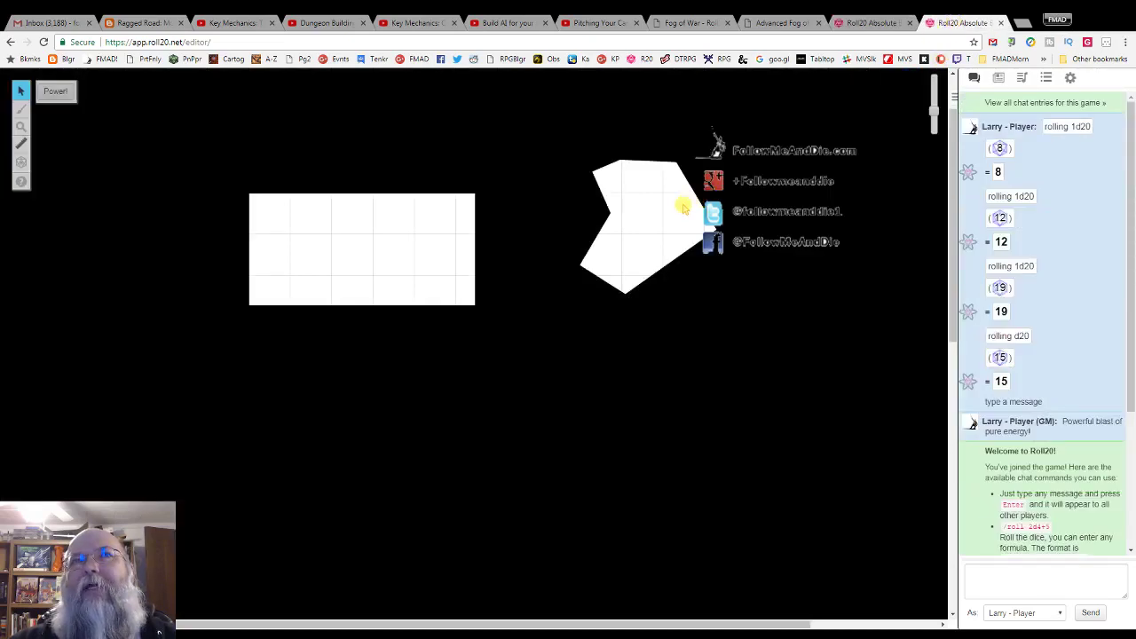
pyautogui.click(865, 23)
# Reveal a grid-snapped notched polygon three squares wide and two high below the irregular one, and check it in the player's view.
pyautogui.moveTo(54, 195)
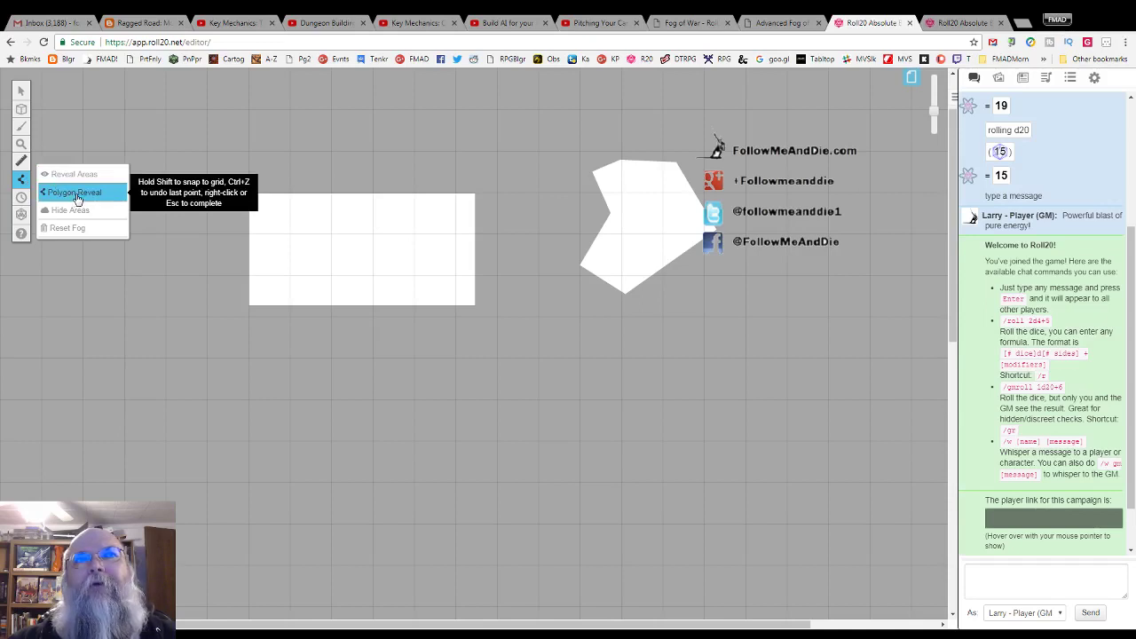
pyautogui.click(80, 193)
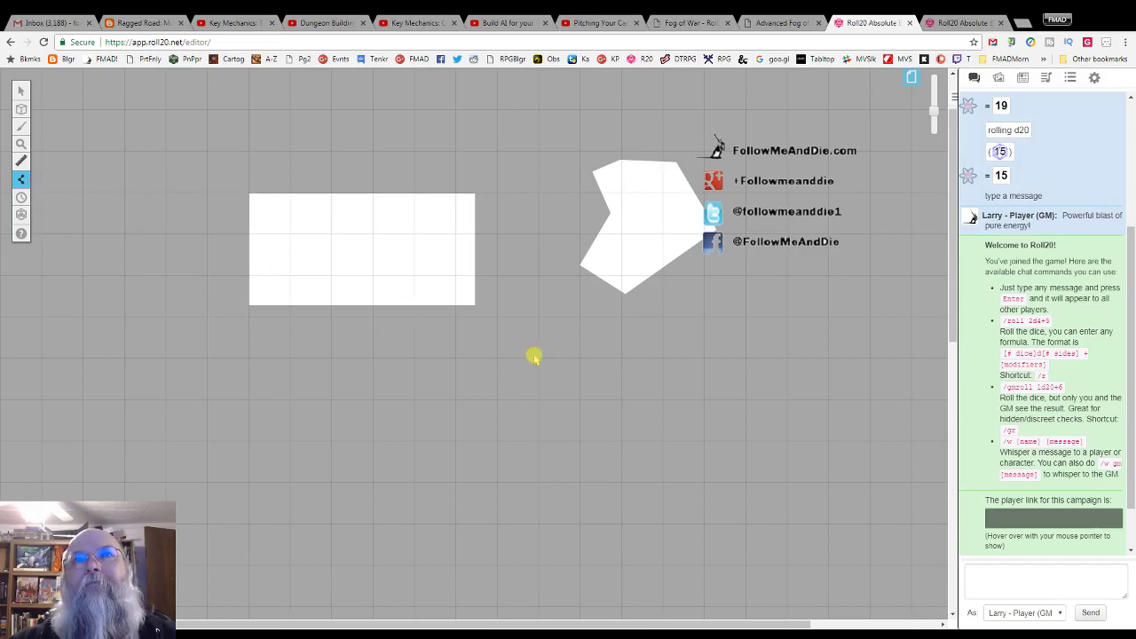
pyautogui.click(601, 376)
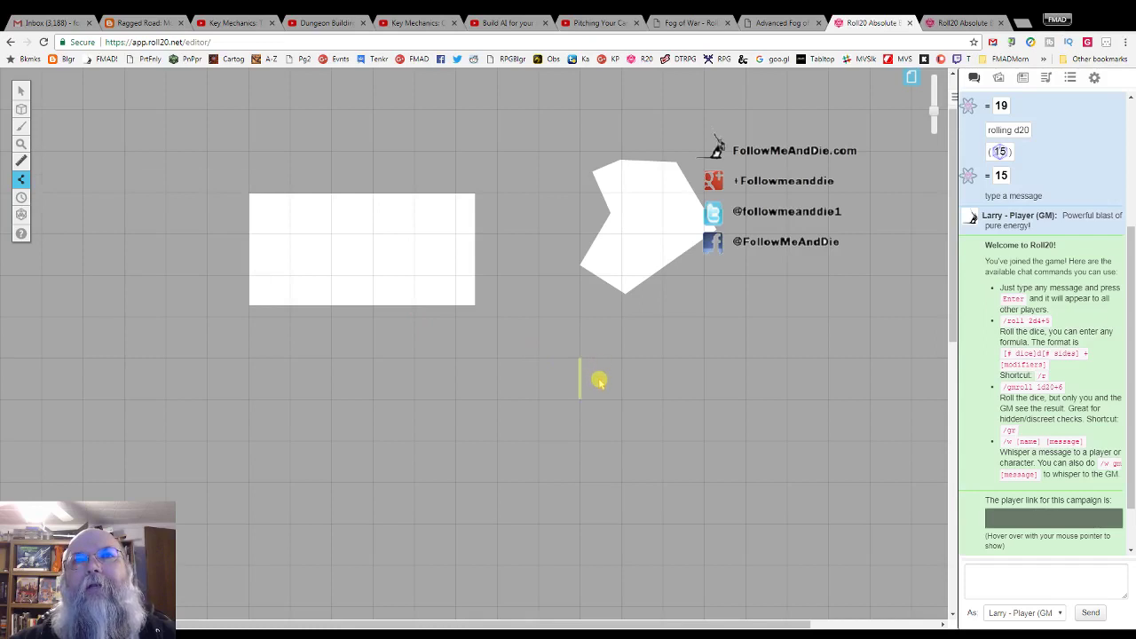
pyautogui.click(623, 366)
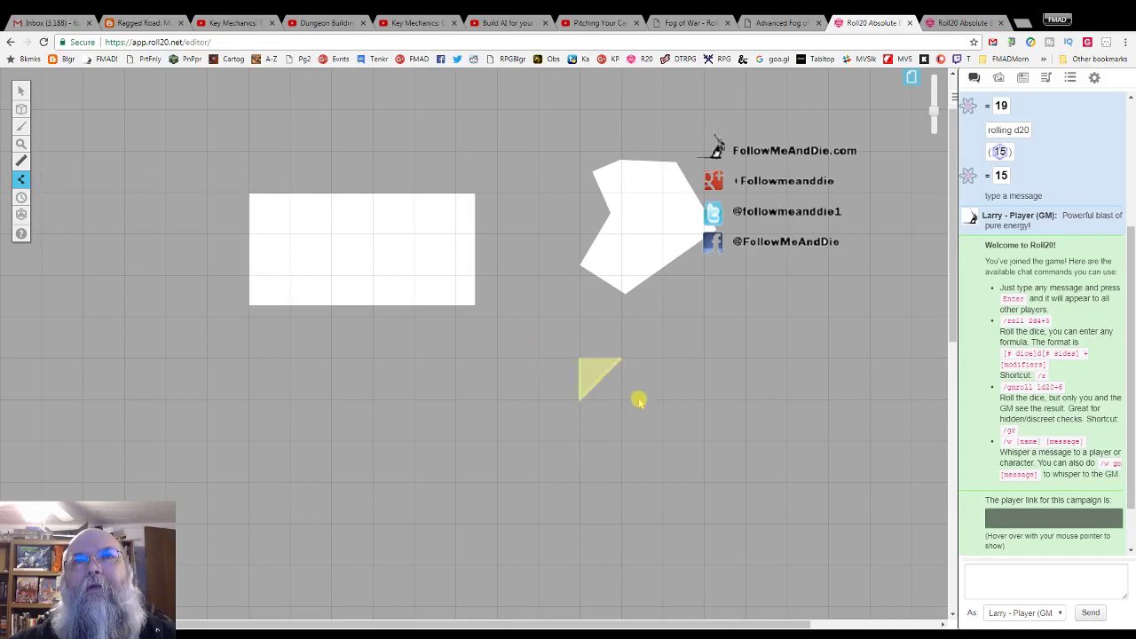
pyautogui.click(637, 400)
pyautogui.click(698, 362)
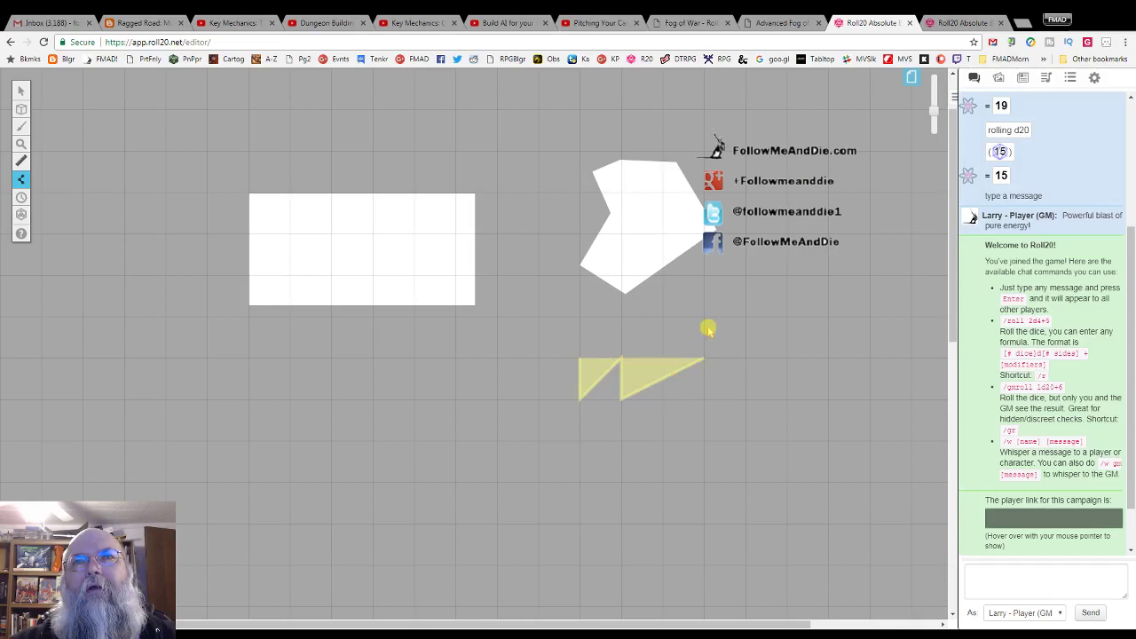
pyautogui.click(705, 323)
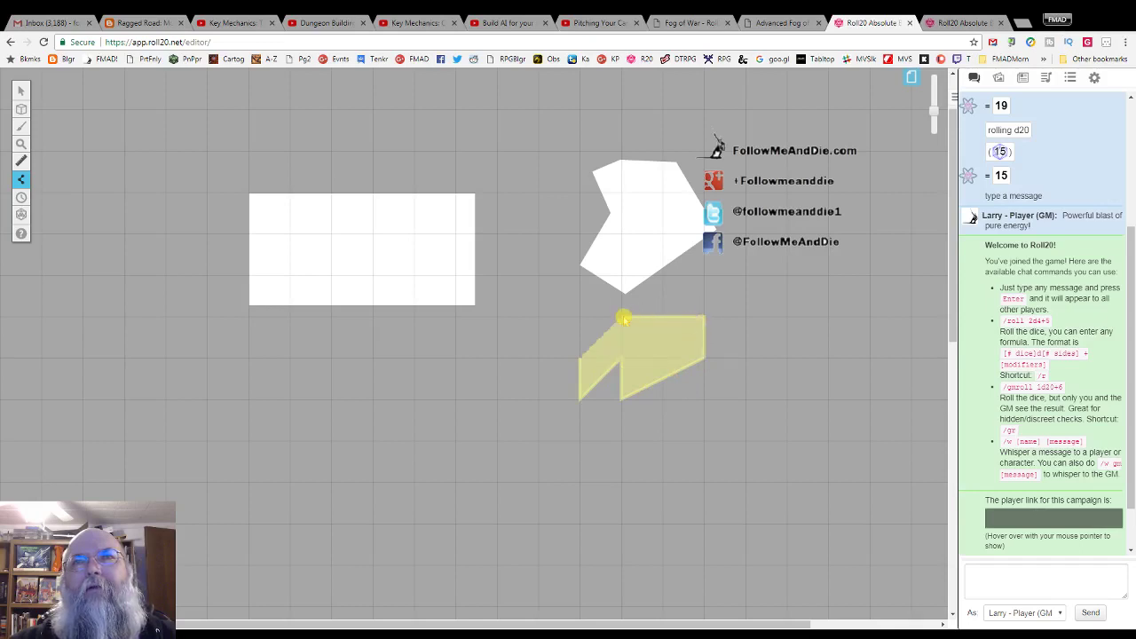
pyautogui.click(581, 316)
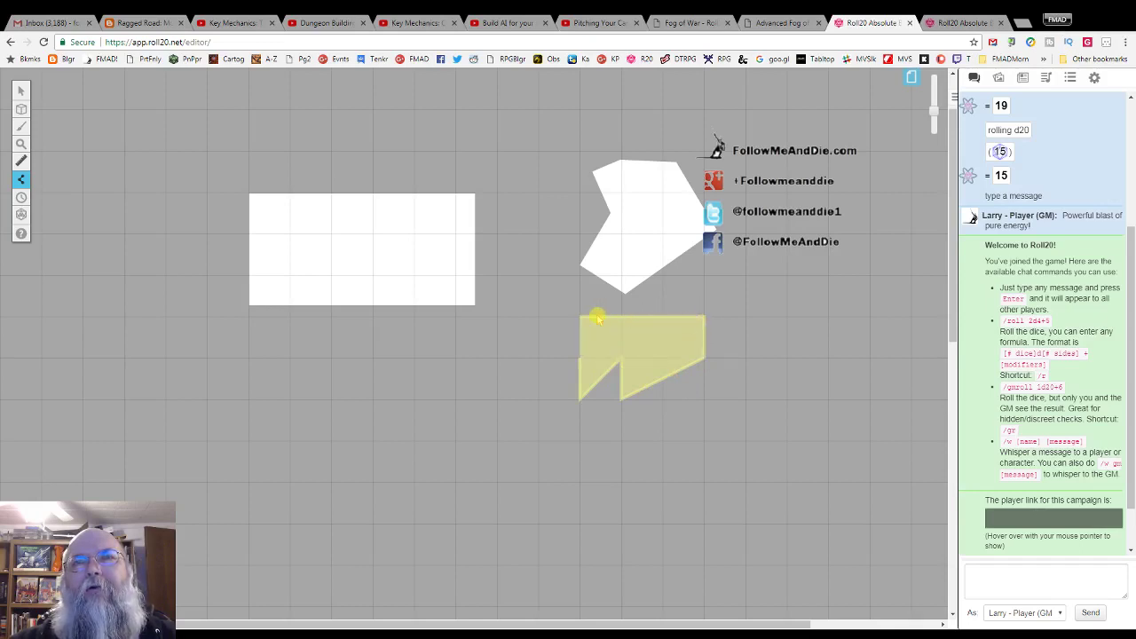
pyautogui.click(592, 317)
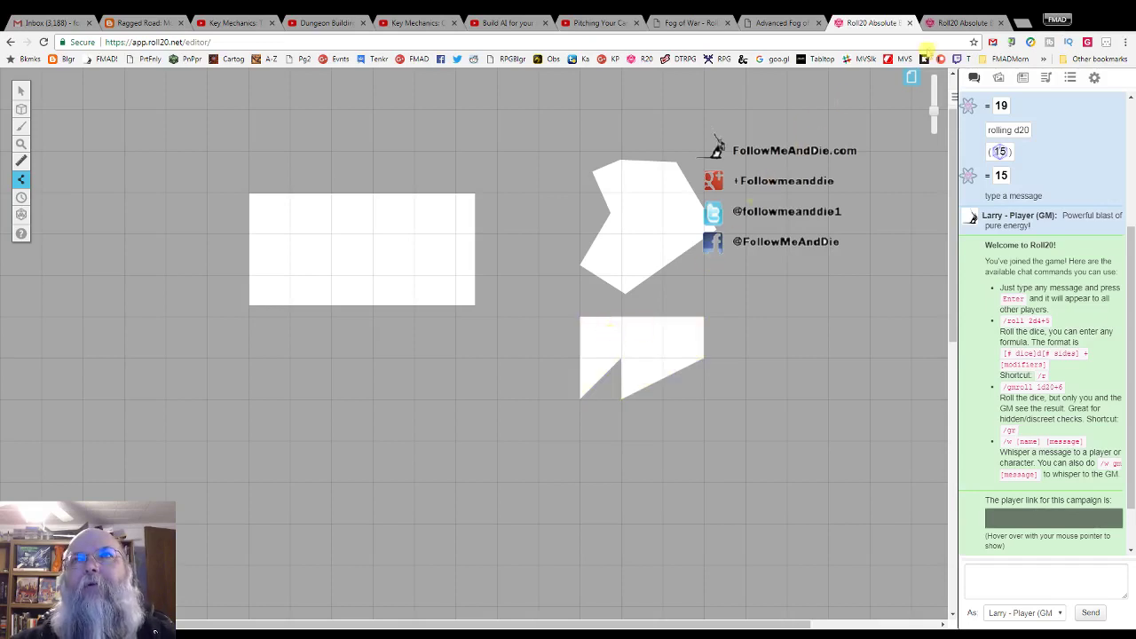
pyautogui.click(961, 23)
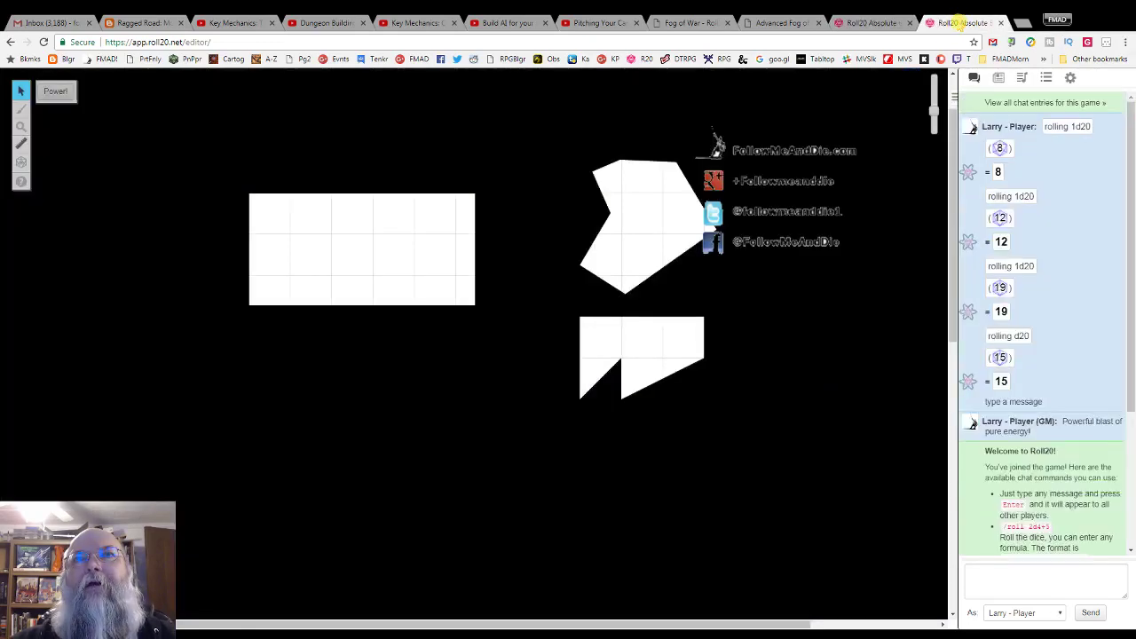
pyautogui.click(874, 24)
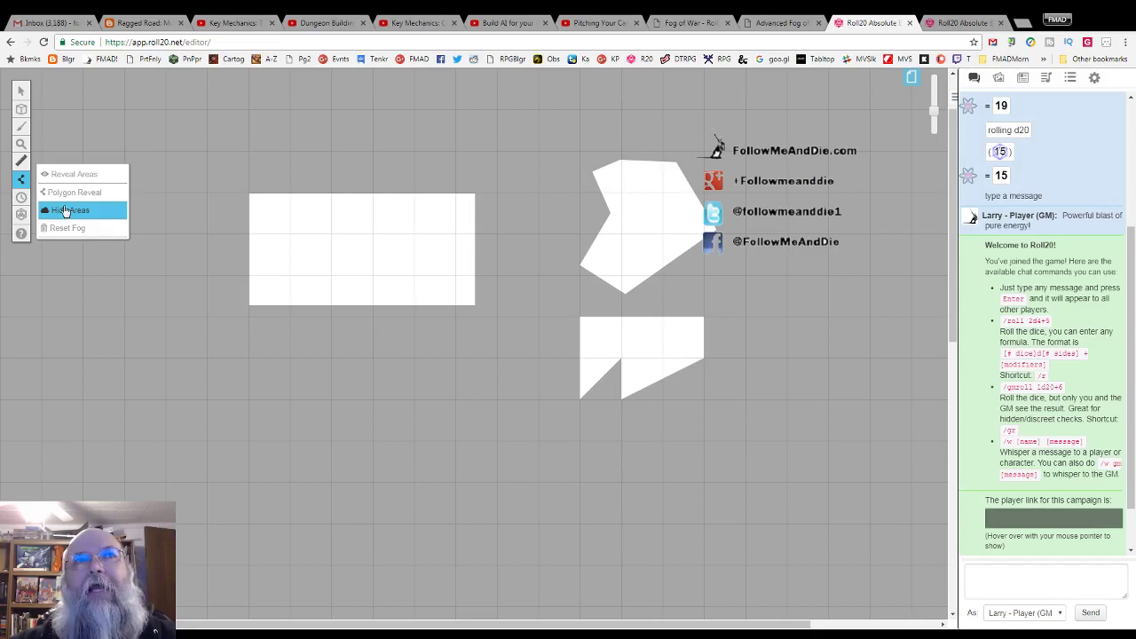
# Hide small rectangular patches of the three revealed areas: two on the rectangle, one on each polygon.
pyautogui.click(64, 210)
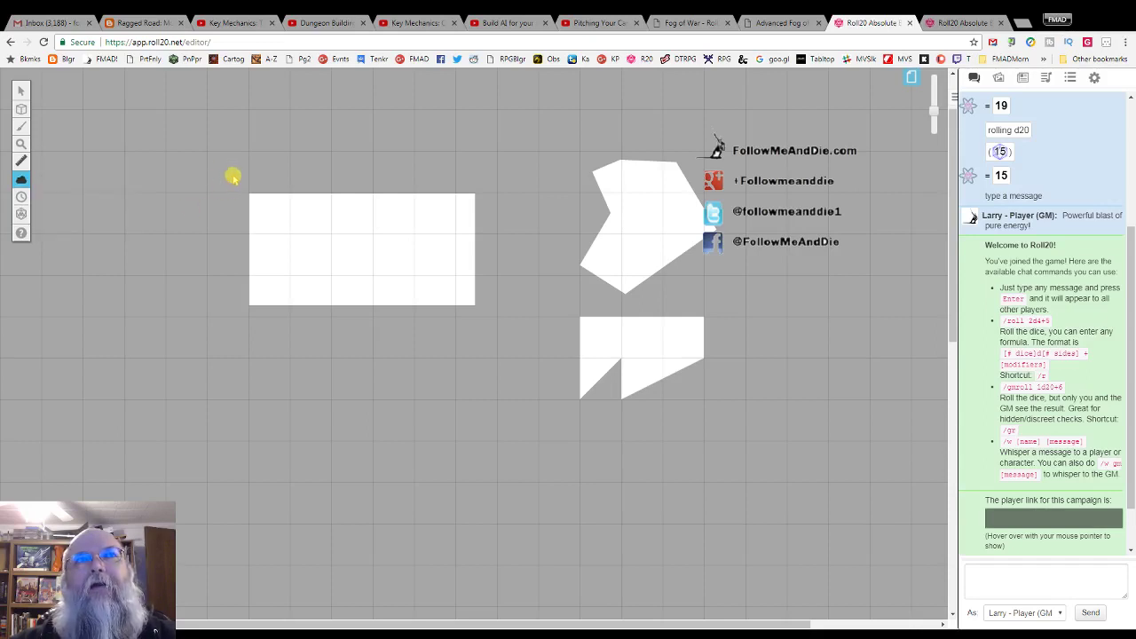
pyautogui.moveTo(234, 178); pyautogui.dragTo(292, 255)
pyautogui.moveTo(233, 178); pyautogui.dragTo(298, 276)
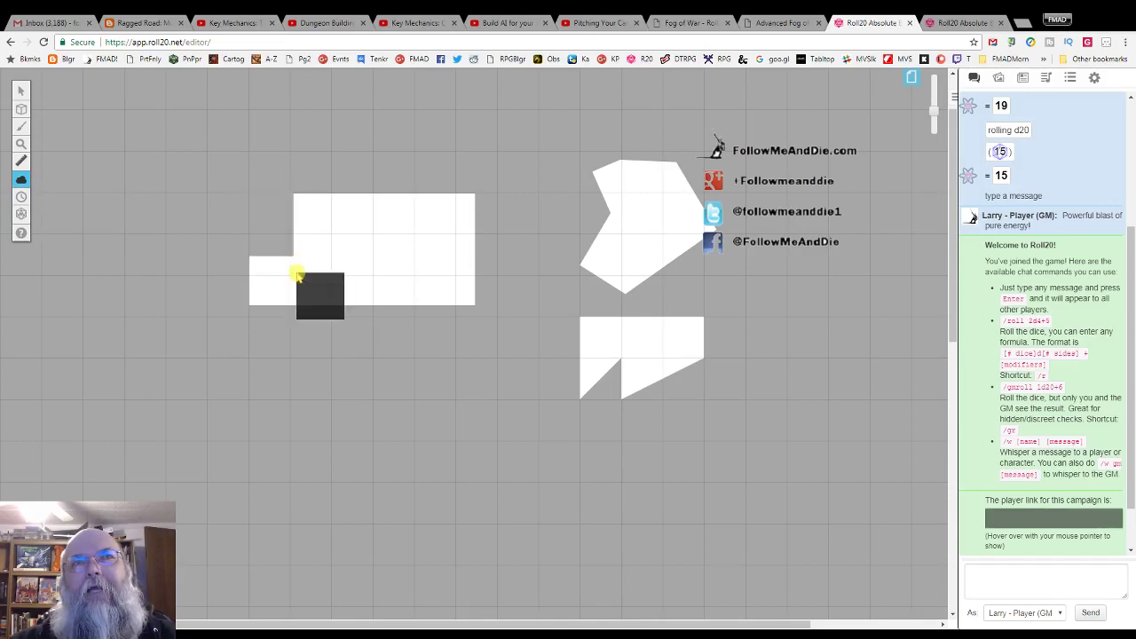
pyautogui.moveTo(567, 361); pyautogui.dragTo(569, 364)
pyautogui.moveTo(640, 207); pyautogui.dragTo(646, 214)
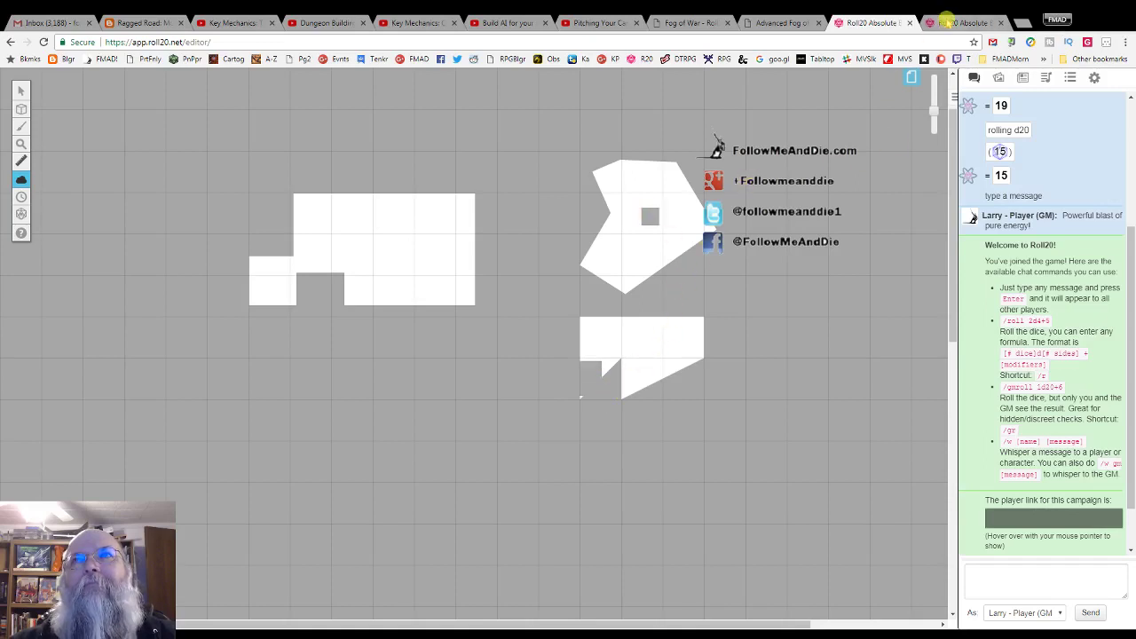
# Check the hidden patches in the player's view, and reveal a thin strip across the hidden notch in the large rectangle's lower edge.
pyautogui.click(947, 21)
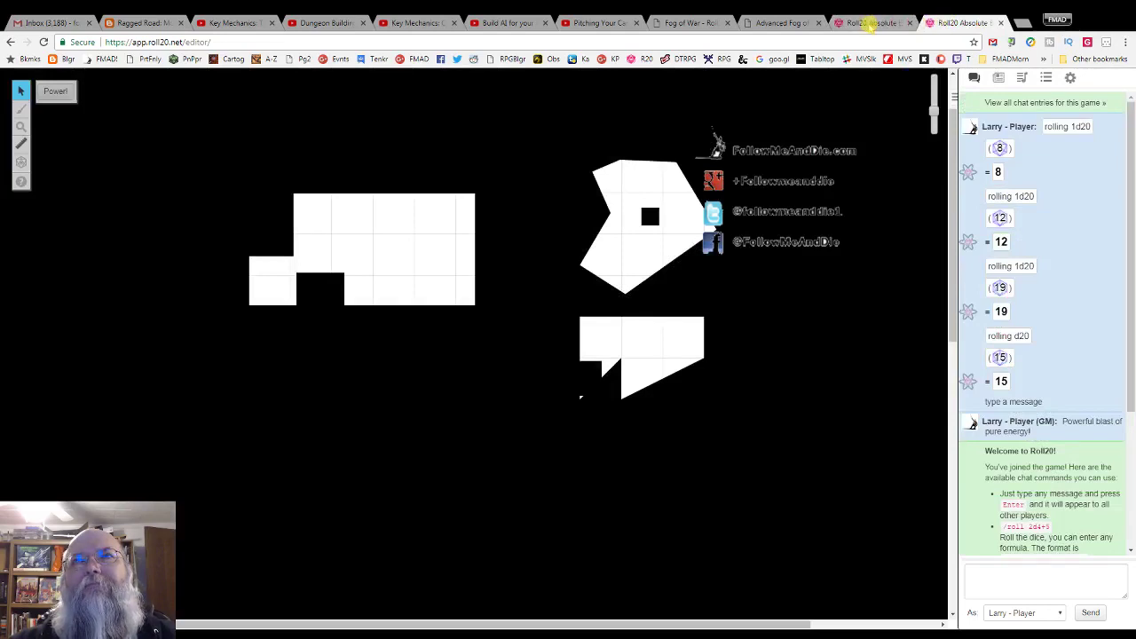
pyautogui.click(872, 24)
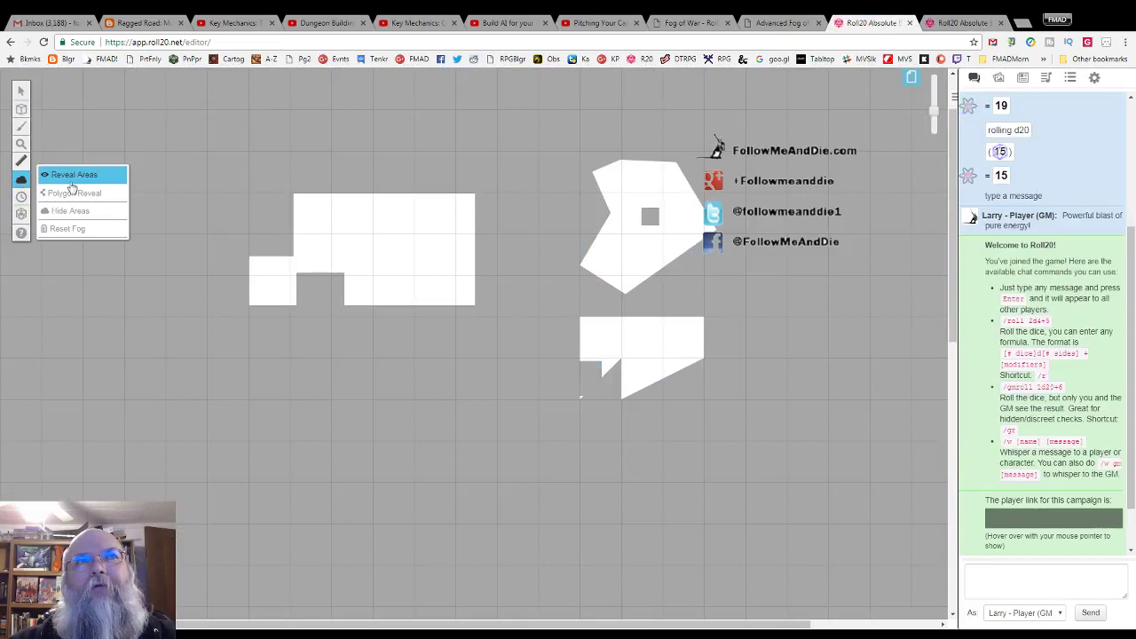
pyautogui.click(75, 175)
pyautogui.moveTo(285, 266); pyautogui.dragTo(343, 284)
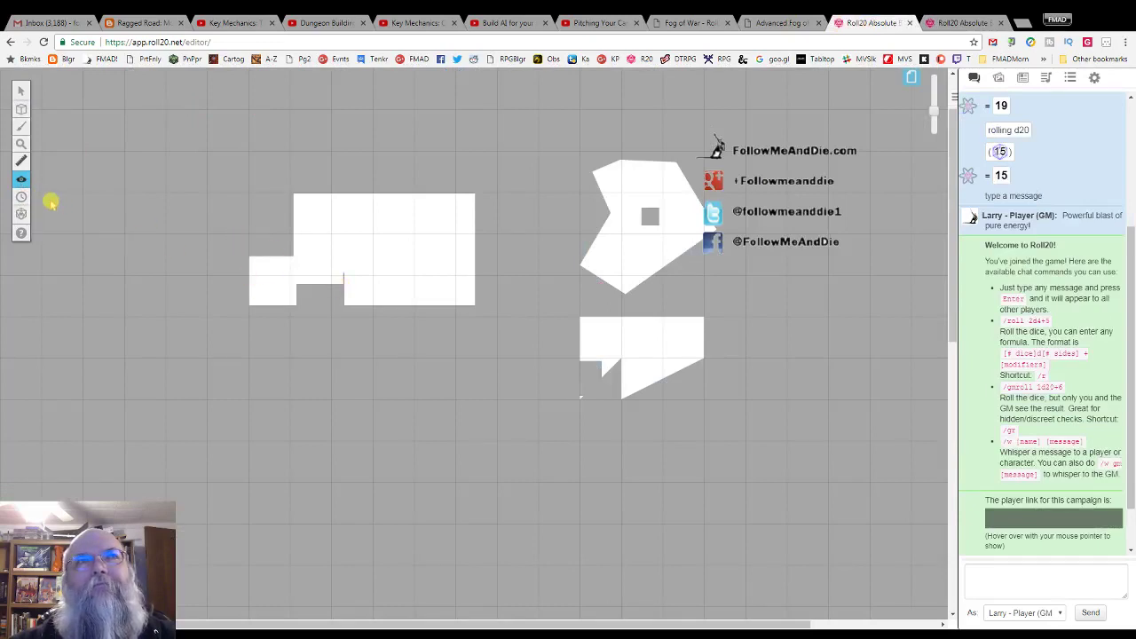
# Reset the page's fog so the whole map is hidden, and check the result in the player's view.
pyautogui.moveTo(21, 183)
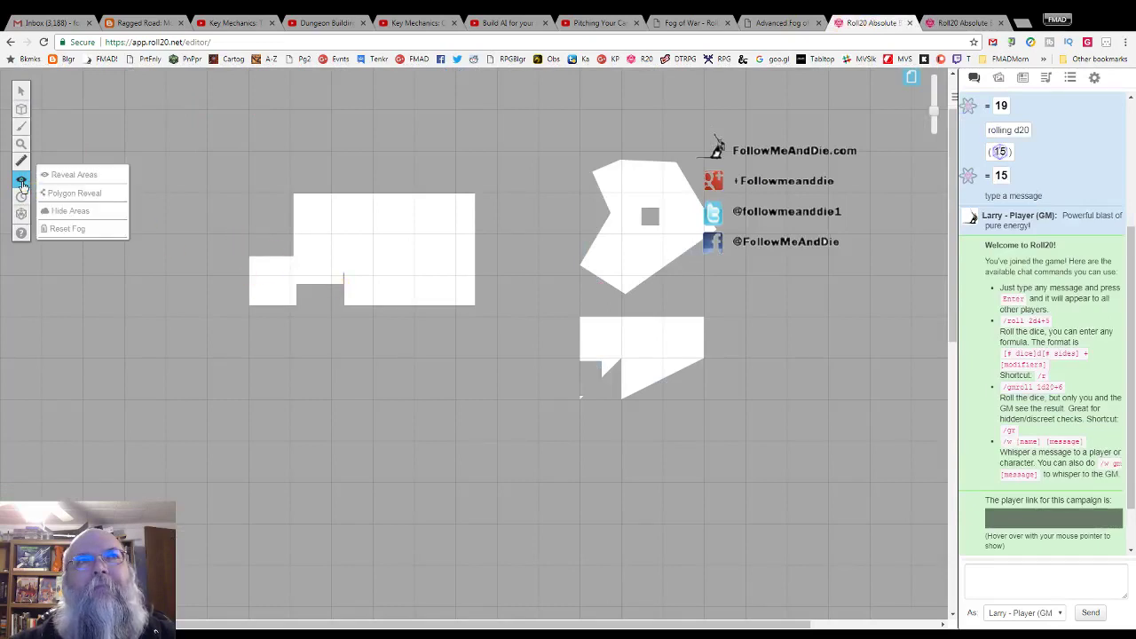
pyautogui.click(72, 230)
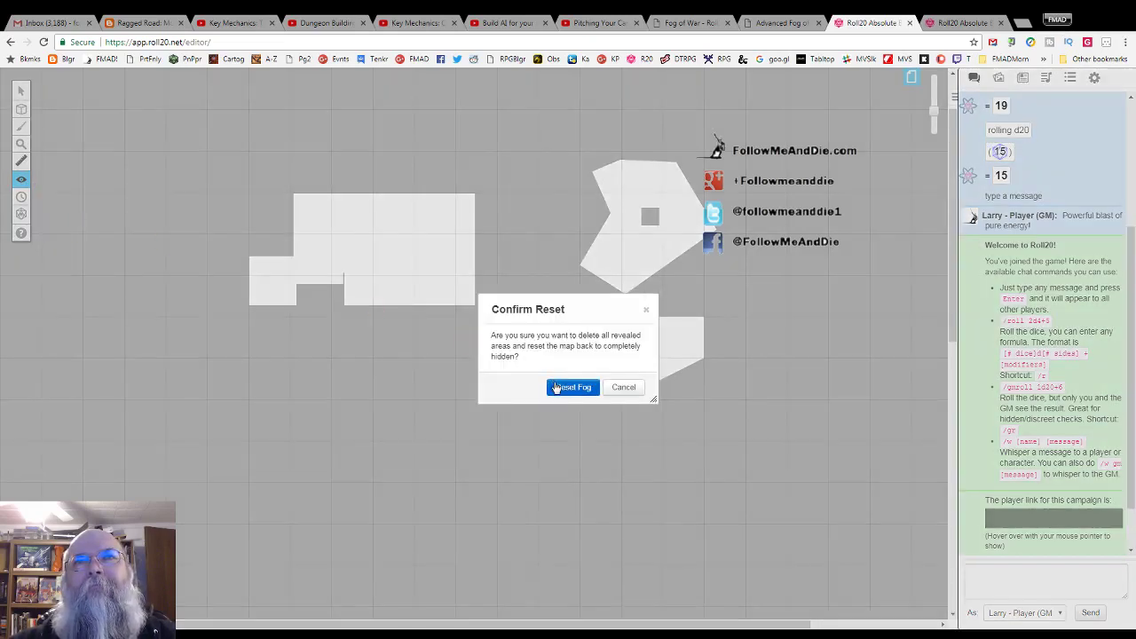
pyautogui.click(556, 388)
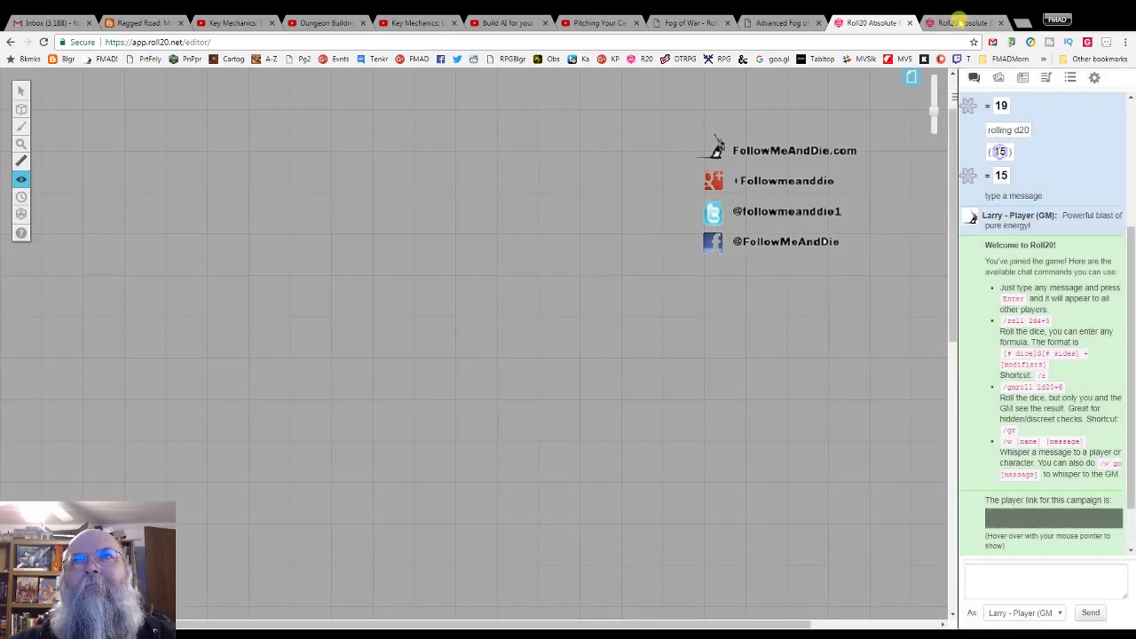
pyautogui.click(959, 20)
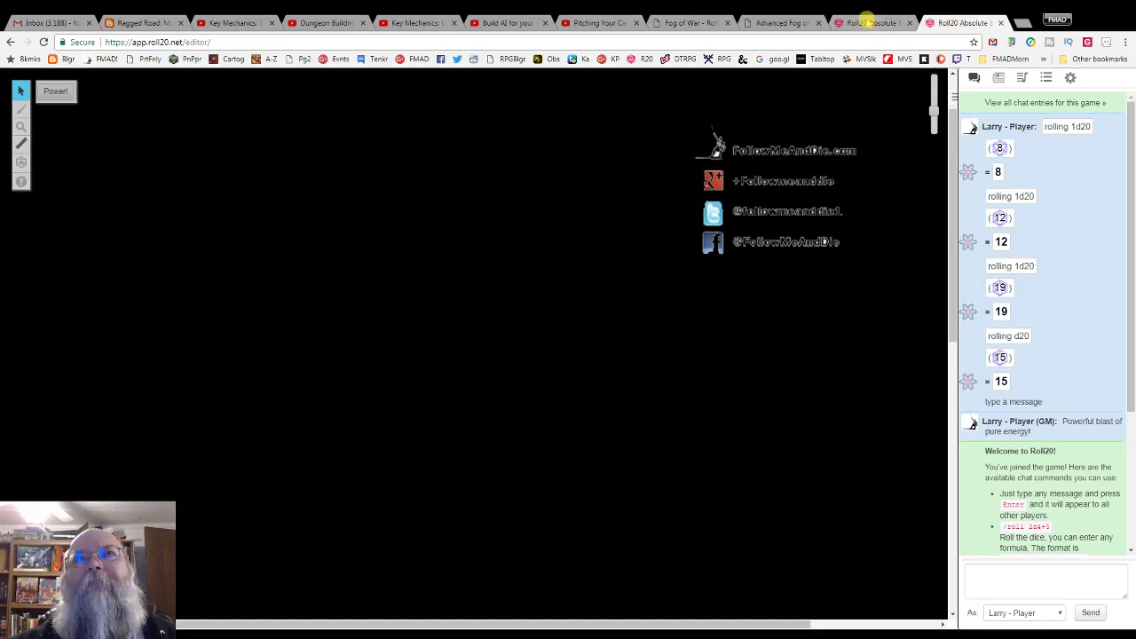
pyautogui.click(865, 23)
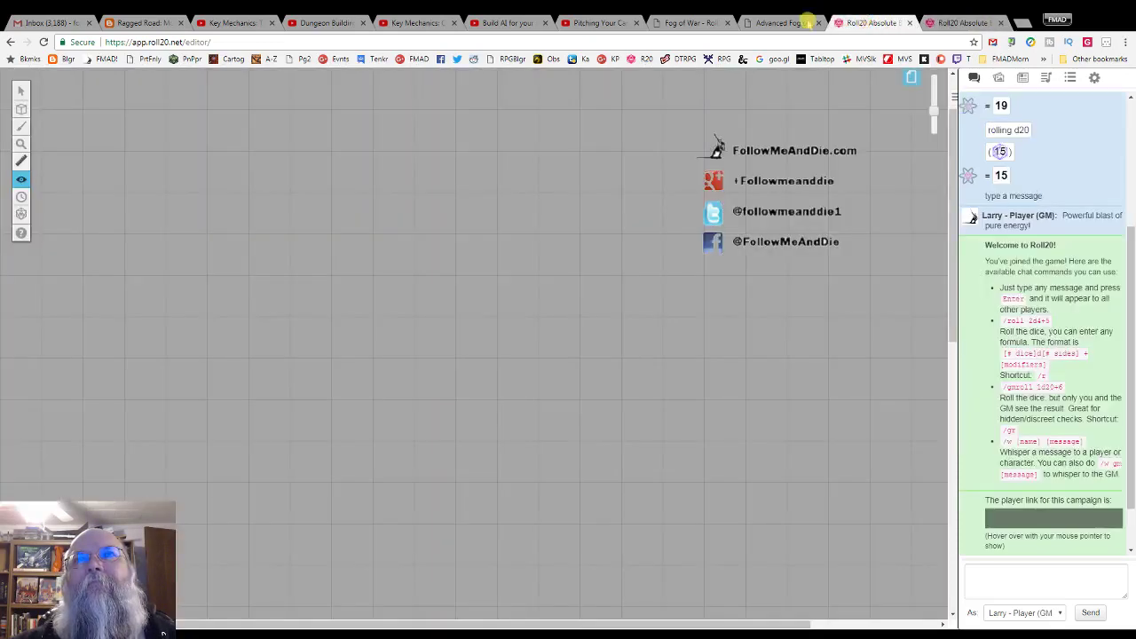
# Move the players to the Starting page, open that page as GM, and compare it with the player's view.
pyautogui.click(911, 80)
pyautogui.moveTo(320, 93)
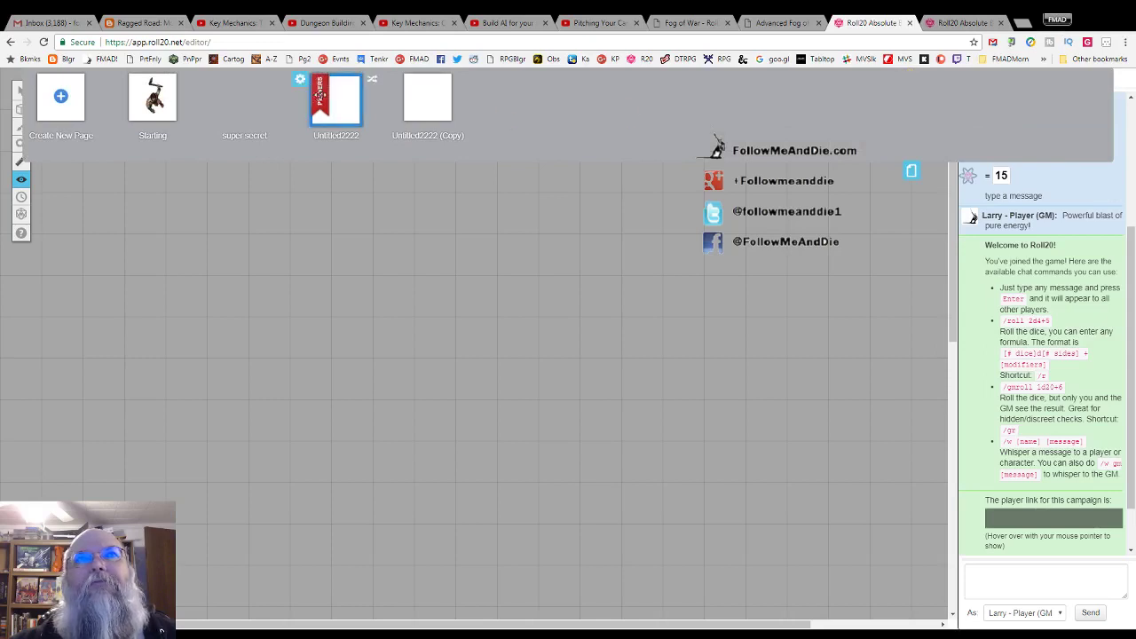
pyautogui.moveTo(319, 93); pyautogui.dragTo(153, 99)
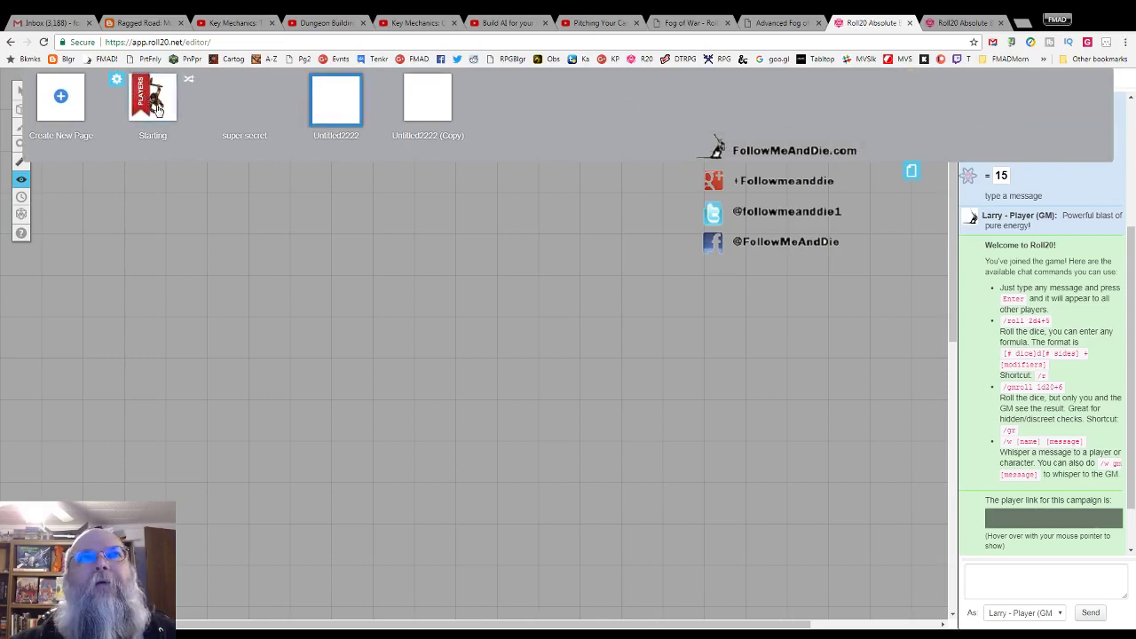
pyautogui.click(158, 107)
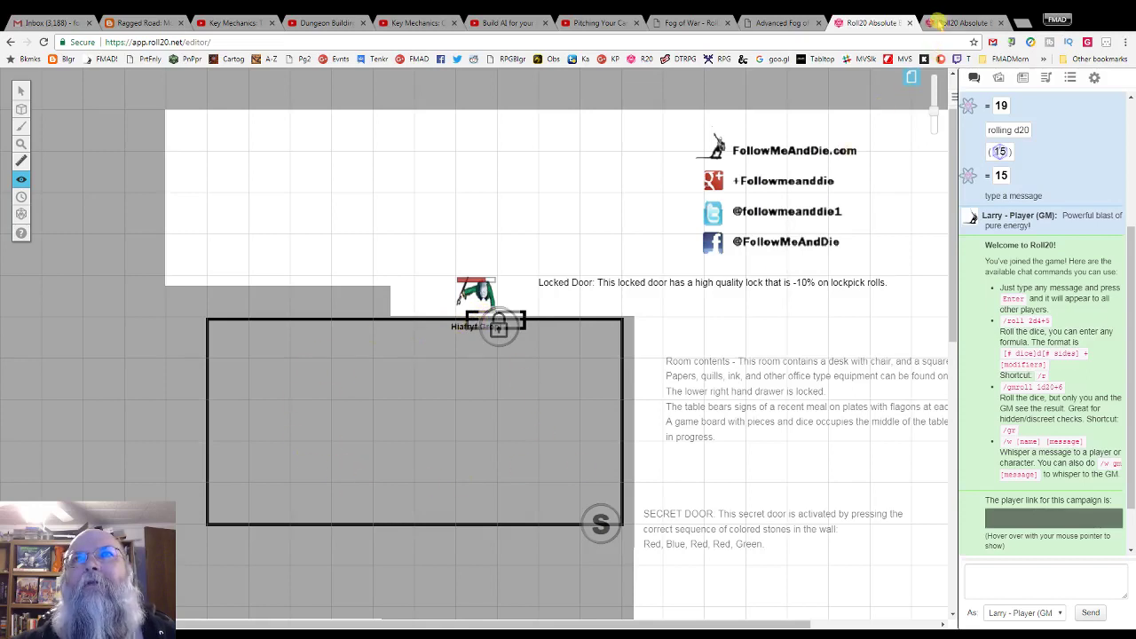
pyautogui.click(939, 23)
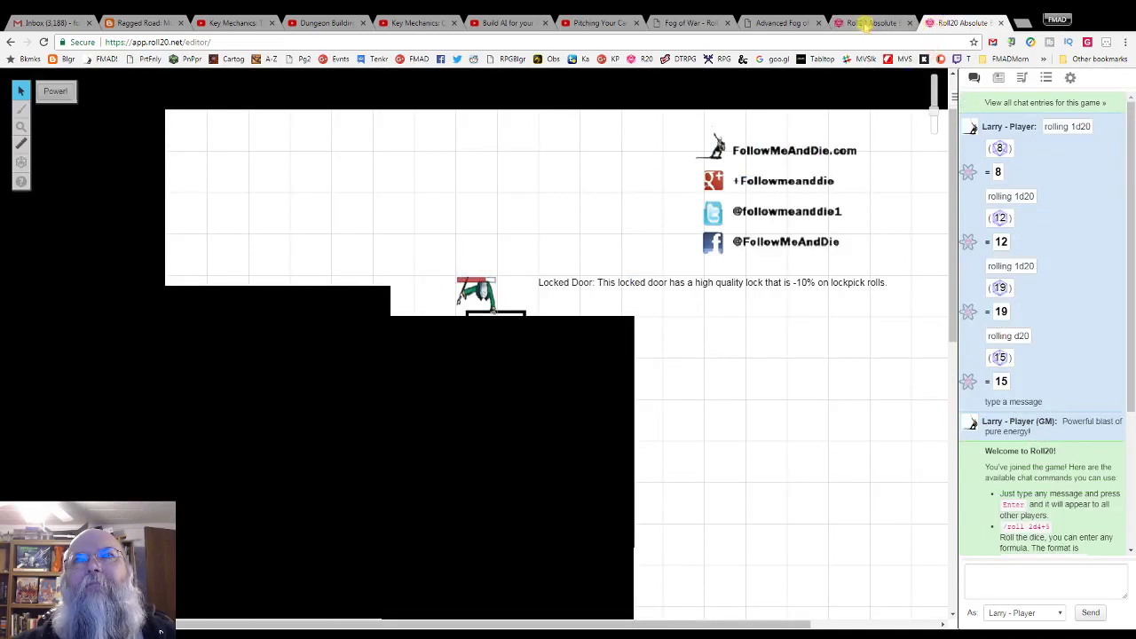
pyautogui.click(867, 22)
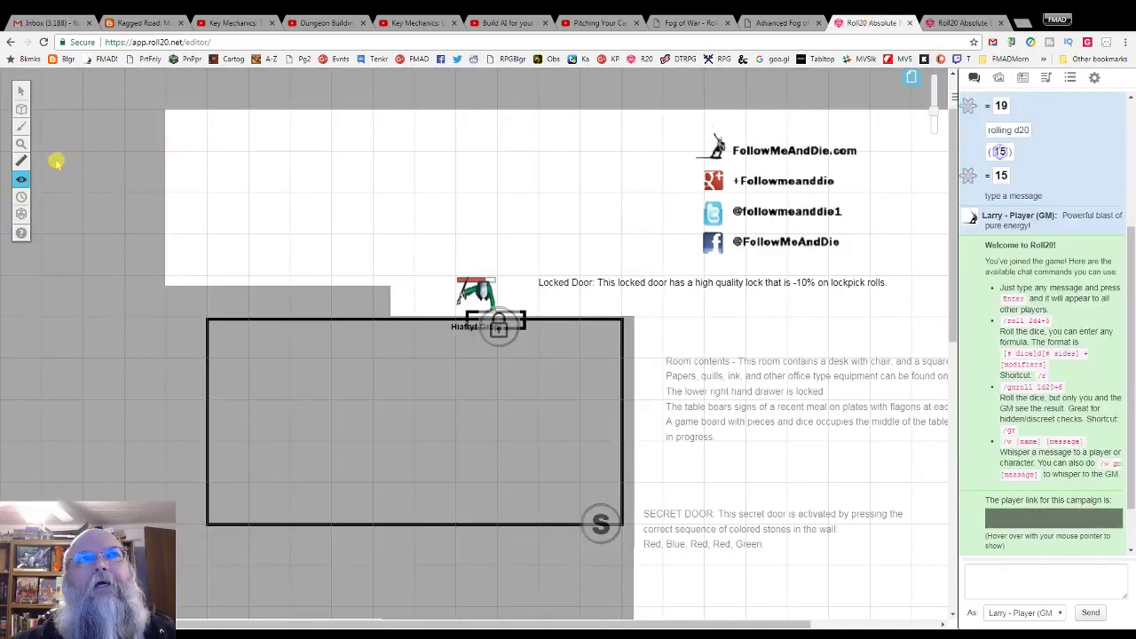
# Reveal a four-cornered polygon widening from the locked door's two ends to about four squares along the room's opposite wall.
pyautogui.moveTo(24, 177)
pyautogui.click(55, 193)
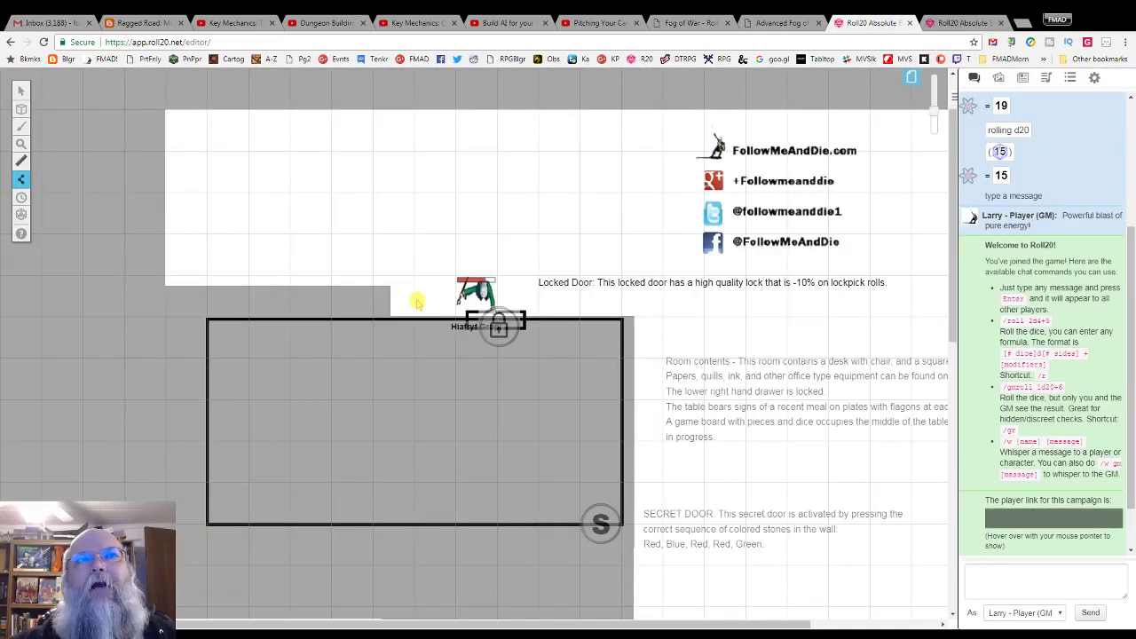
pyautogui.click(463, 321)
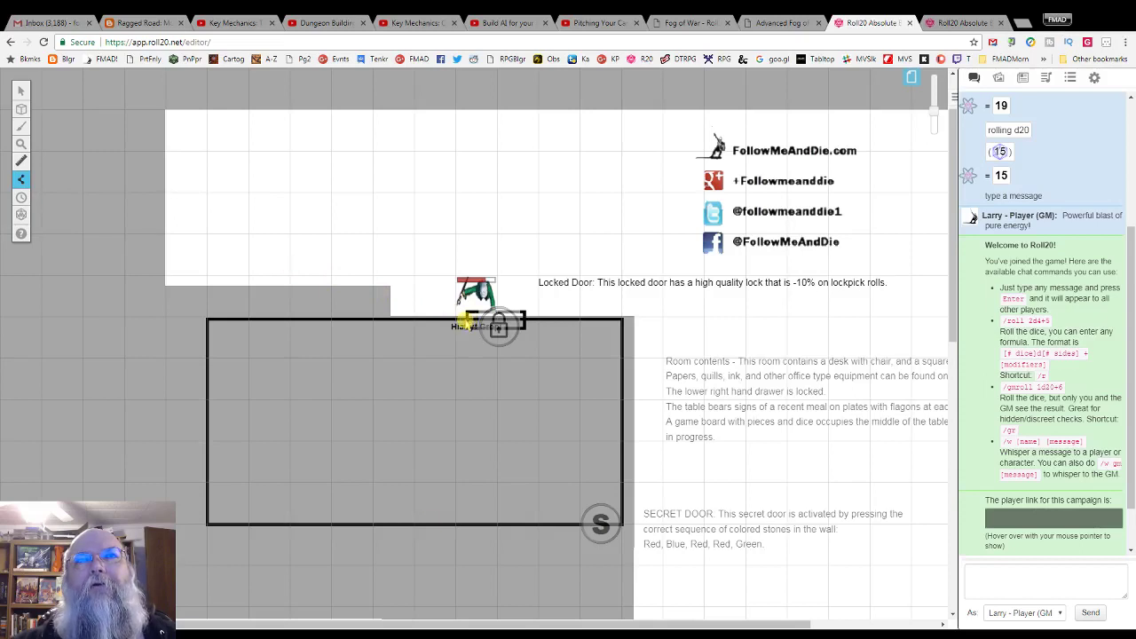
pyautogui.click(431, 520)
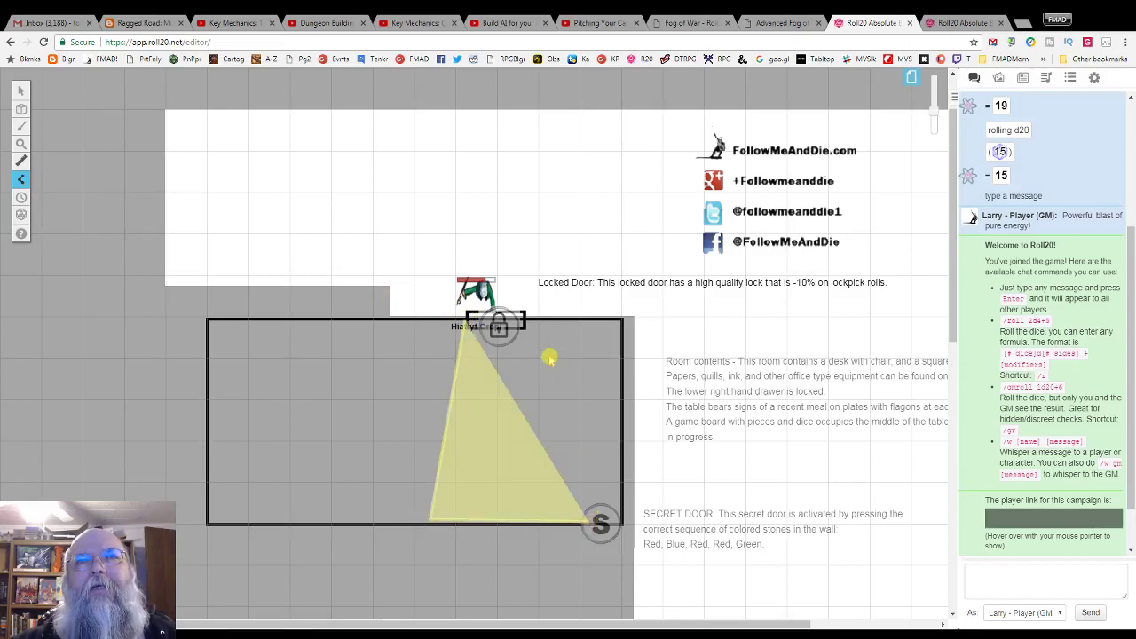
pyautogui.click(524, 322)
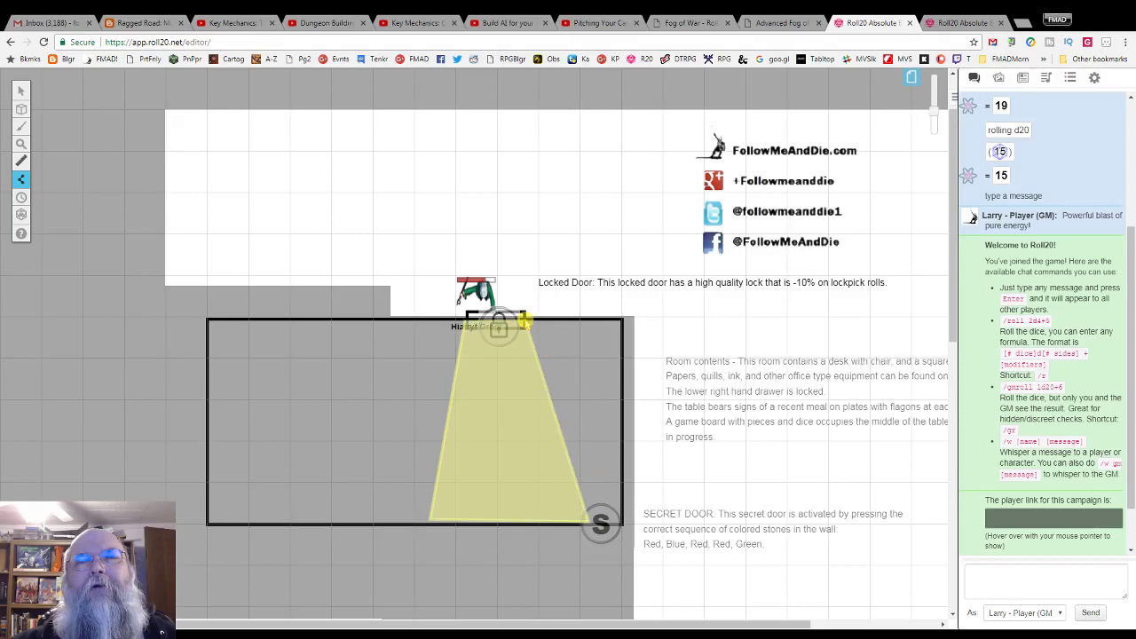
pyautogui.doubleClick(524, 321)
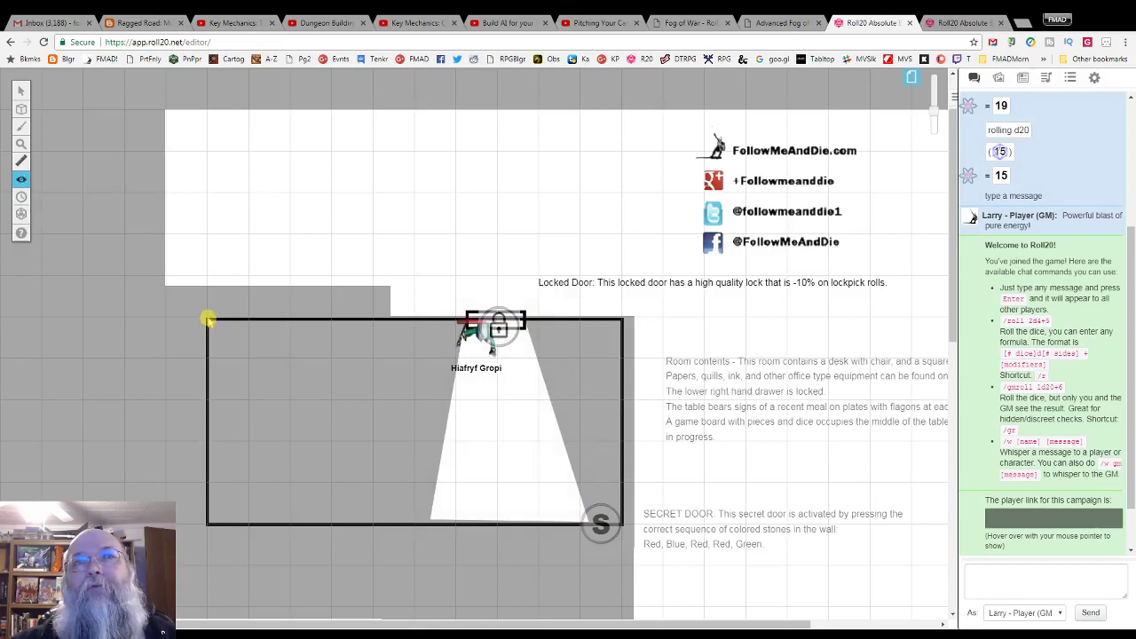
# Reveal the entire walled room, about 10 by 5 grid squares, as a rectangle, and check it in the player's view.
pyautogui.click(207, 321)
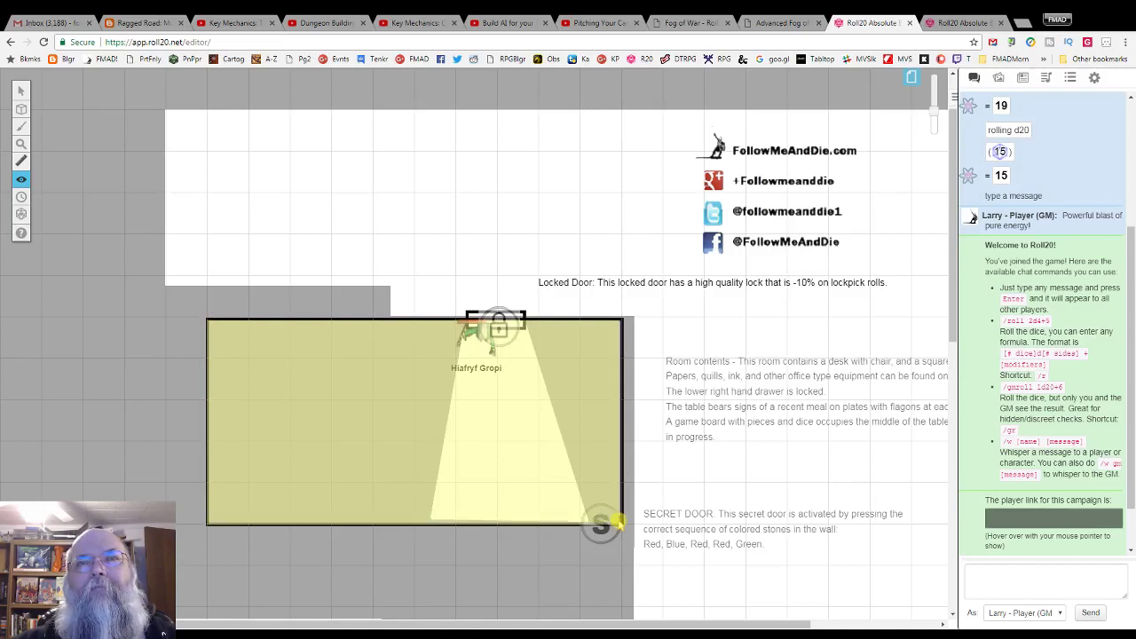
pyautogui.click(621, 525)
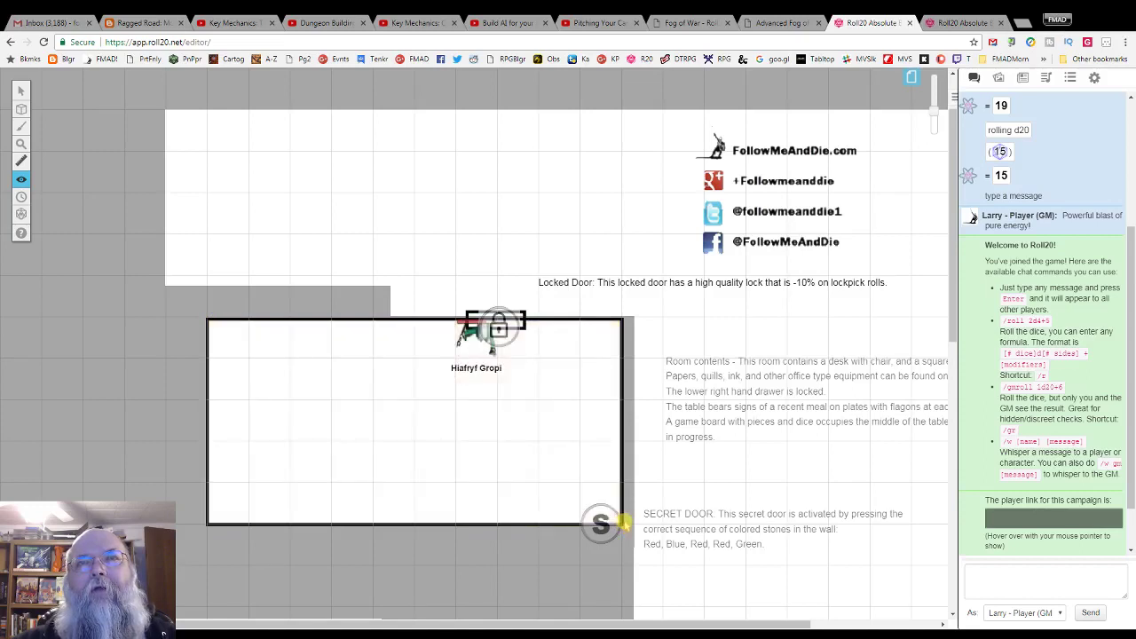
pyautogui.click(970, 23)
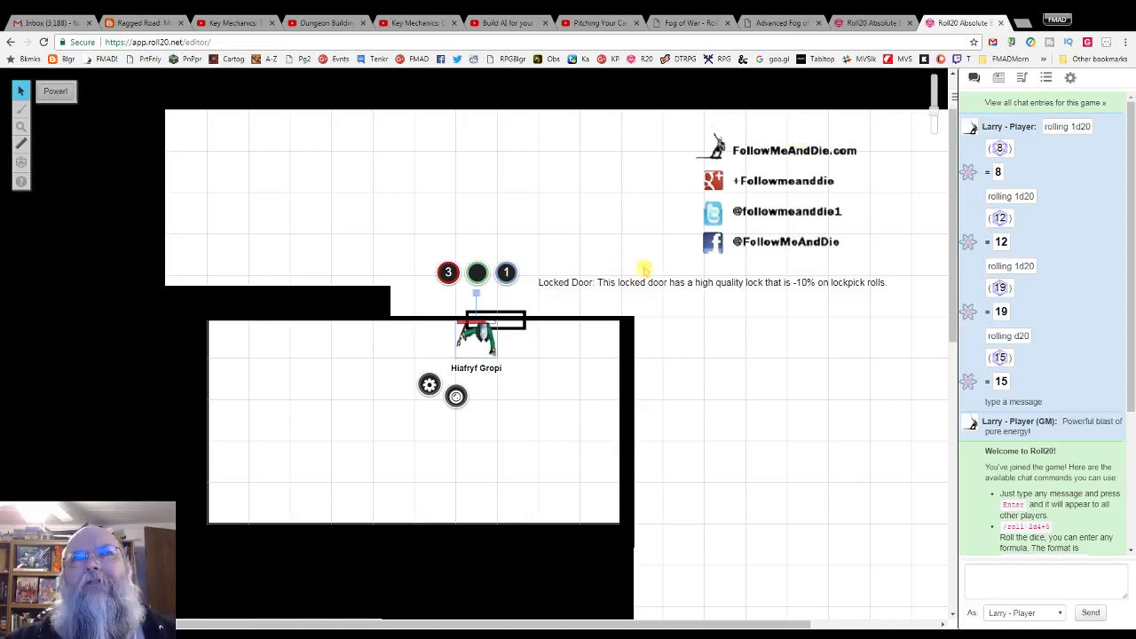
pyautogui.click(862, 22)
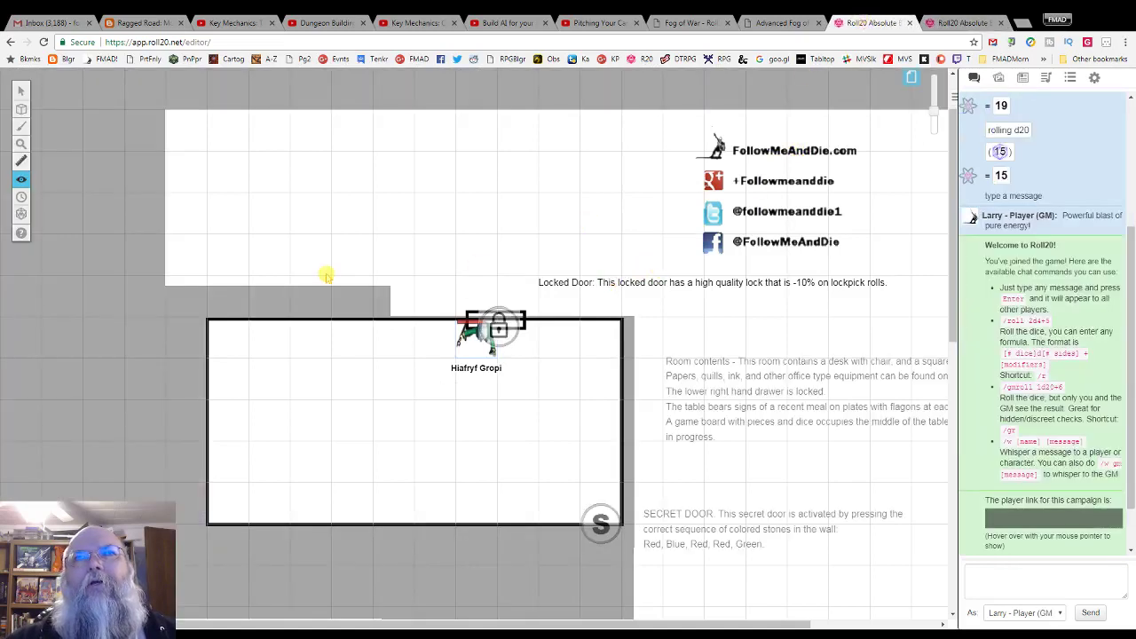
# Reveal small separate rectangular patches, one below the other, in the fog west of the room.
pyautogui.moveTo(148, 388); pyautogui.dragTo(108, 365)
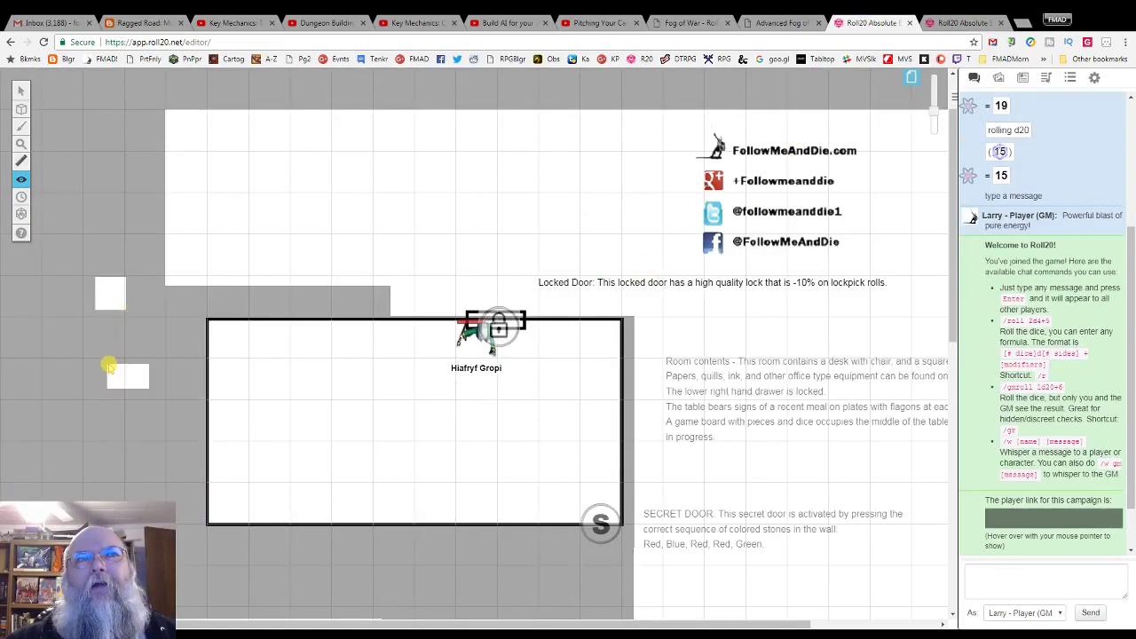
pyautogui.moveTo(175, 499); pyautogui.dragTo(127, 430)
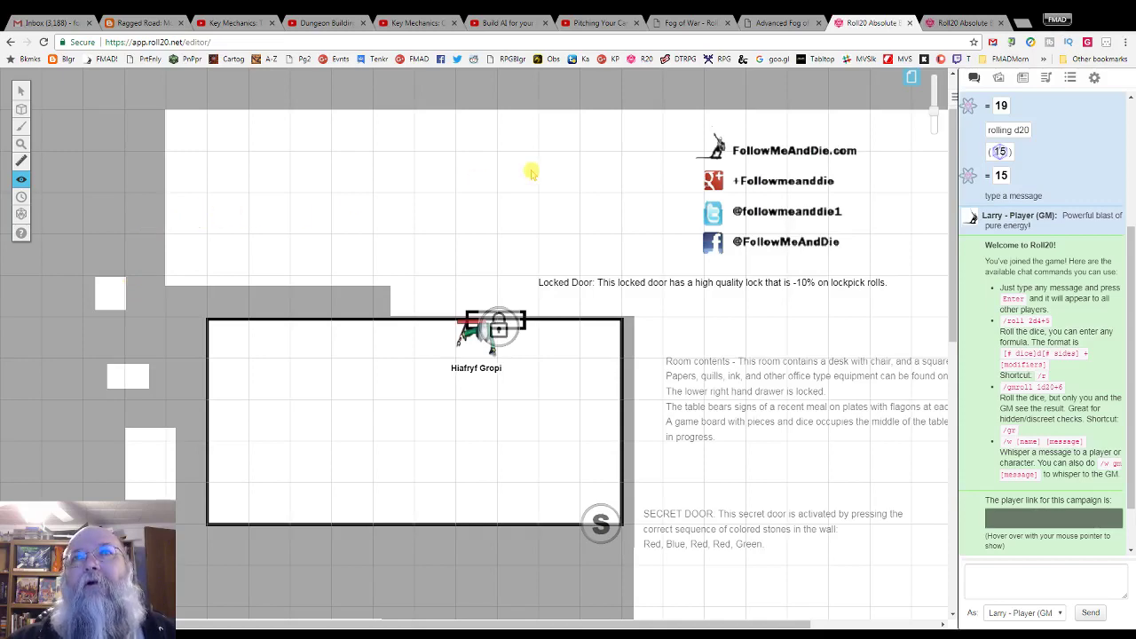
# View the Advanced Fog of War page on the Roll20 Wiki, and return to the GM's map.
pyautogui.click(762, 23)
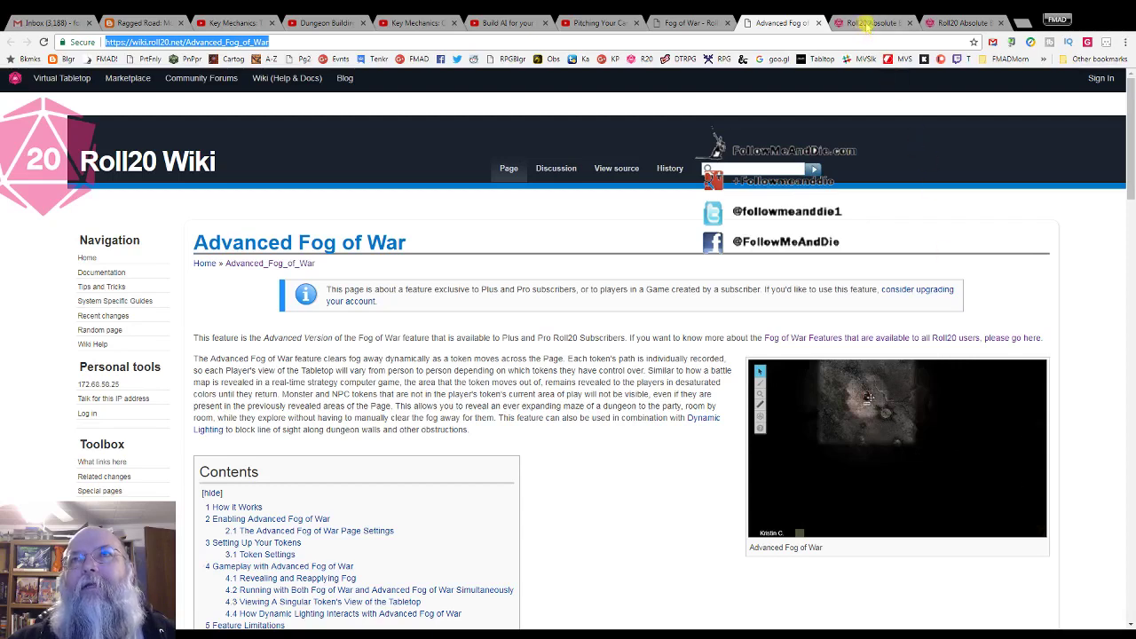
pyautogui.click(869, 22)
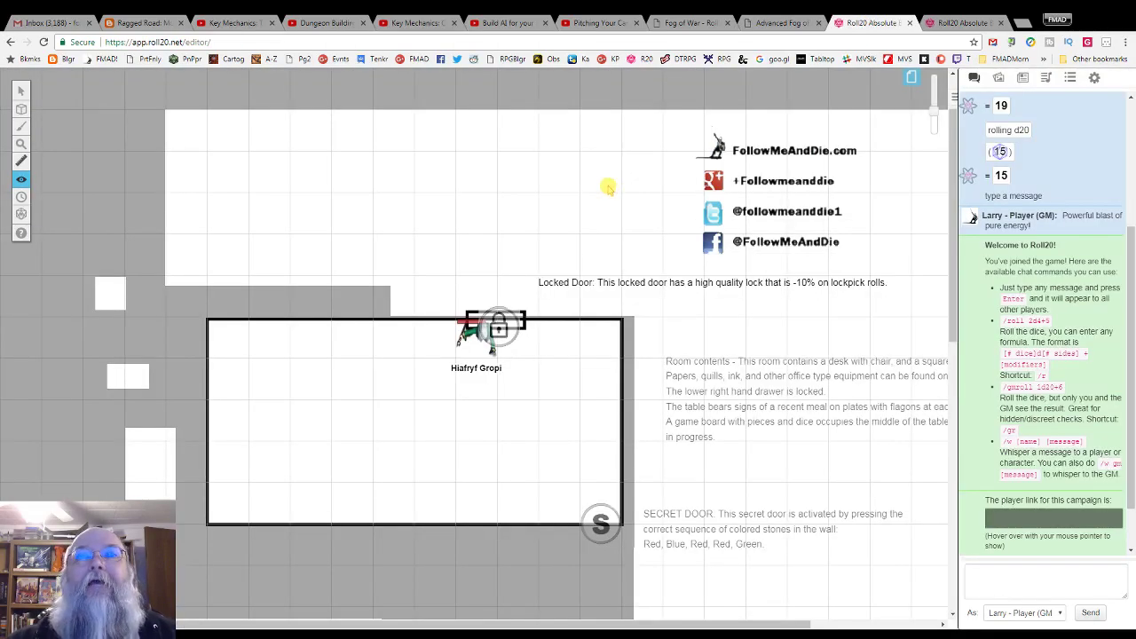